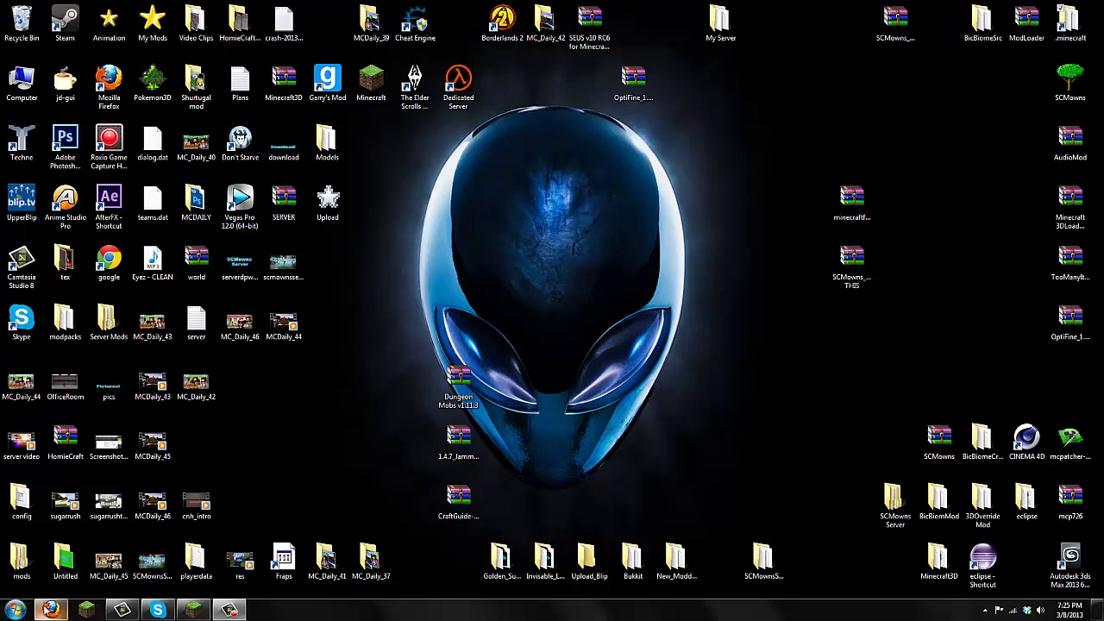
Switch to Firefox and review the SCMowns Server forum post's server IP, modpack download, Forge requirement and modpack installation spoiler
{"action": "left_click", "coordinate": [51, 610]}
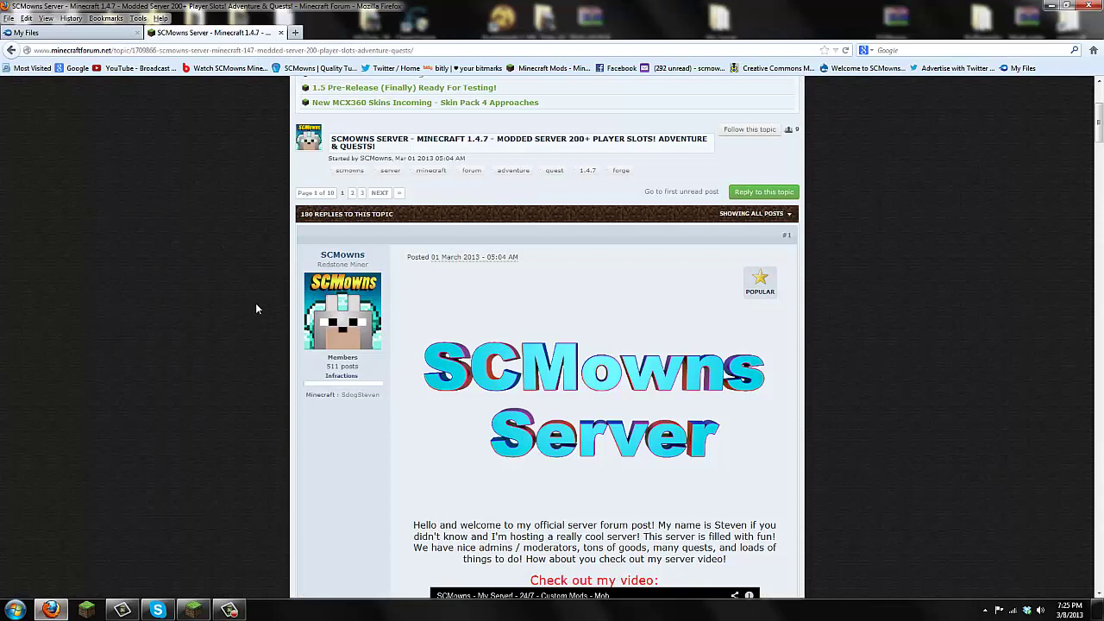
{"action": "scroll", "coordinate": [448, 319], "scroll_direction": "down", "scroll_amount": 3}
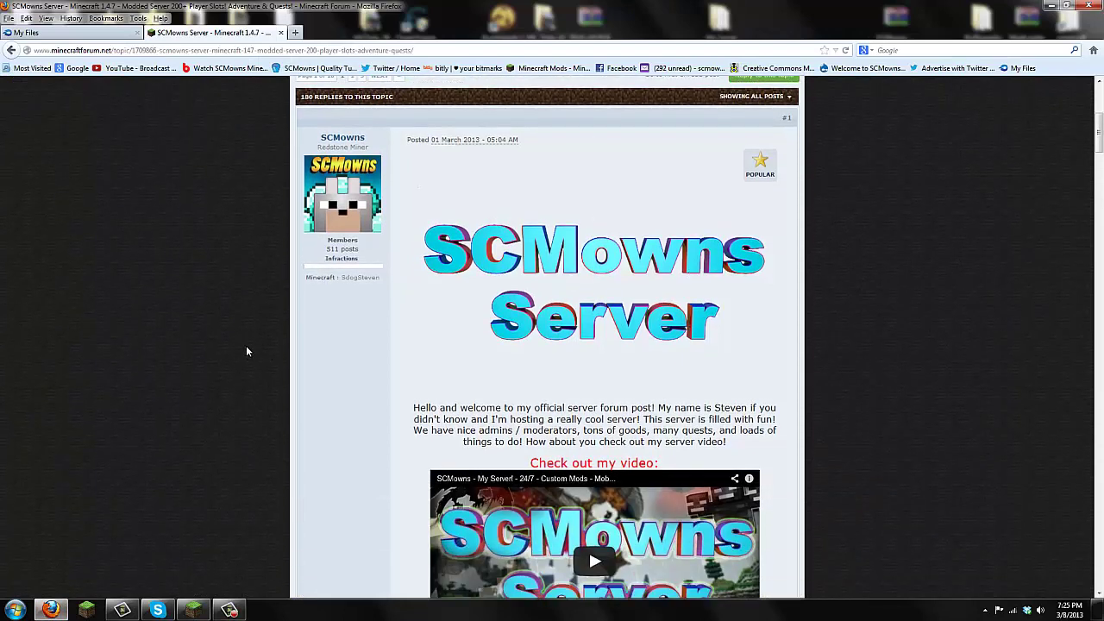
{"action": "scroll", "coordinate": [246, 351], "scroll_direction": "down", "scroll_amount": 4}
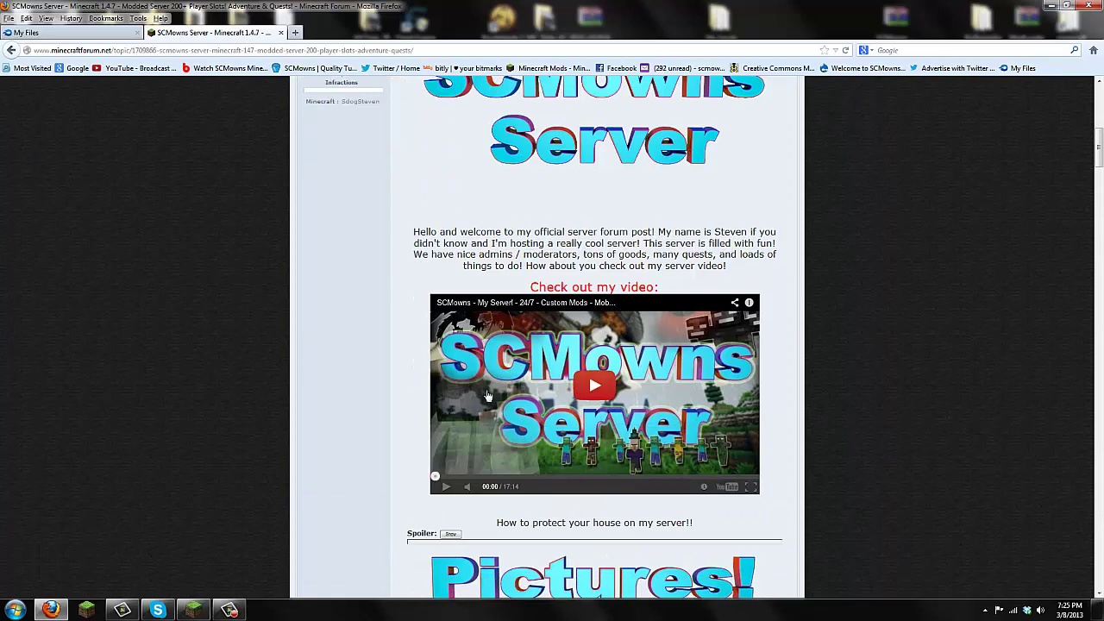
{"action": "scroll", "coordinate": [347, 336], "scroll_direction": "down", "scroll_amount": 7}
{"action": "scroll", "coordinate": [347, 334], "scroll_direction": "down", "scroll_amount": 9}
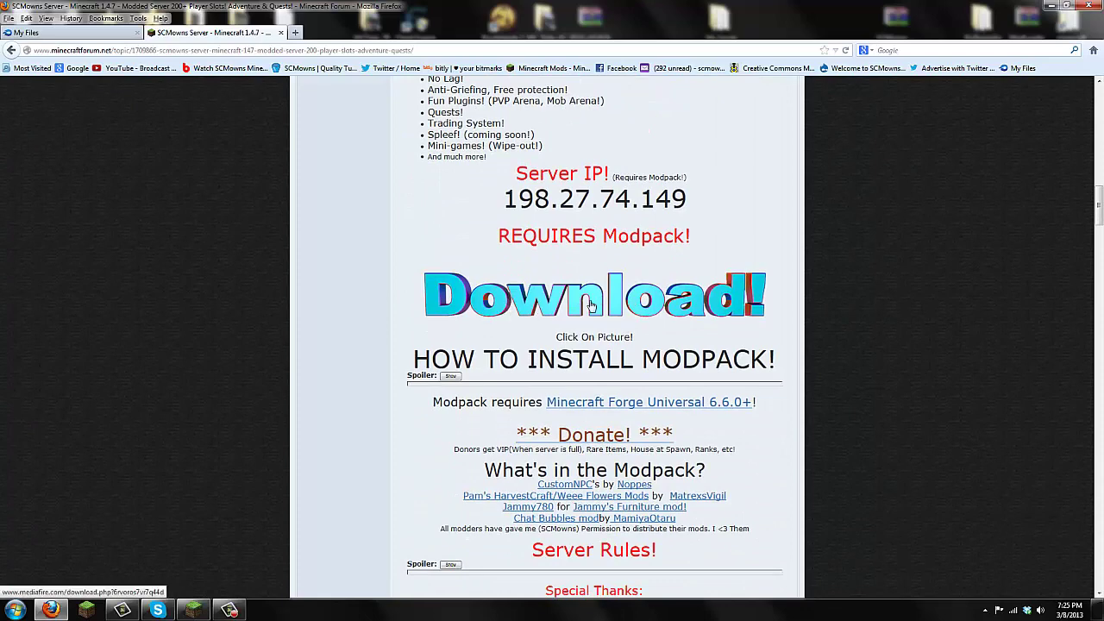
{"action": "scroll", "coordinate": [380, 275], "scroll_direction": "down", "scroll_amount": 3}
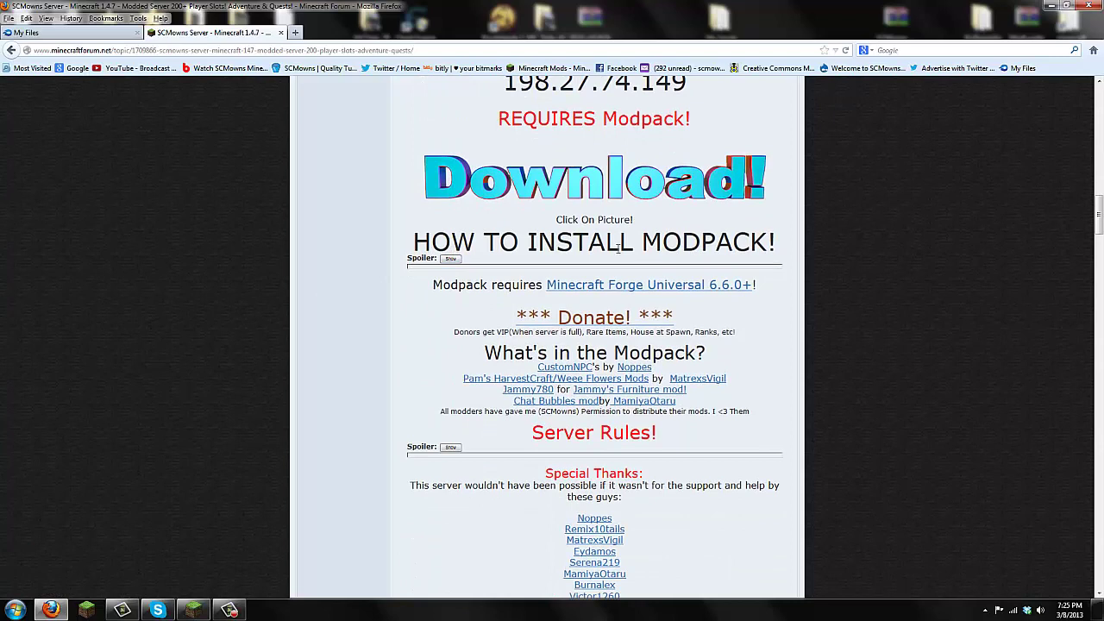
{"action": "left_click", "coordinate": [449, 258]}
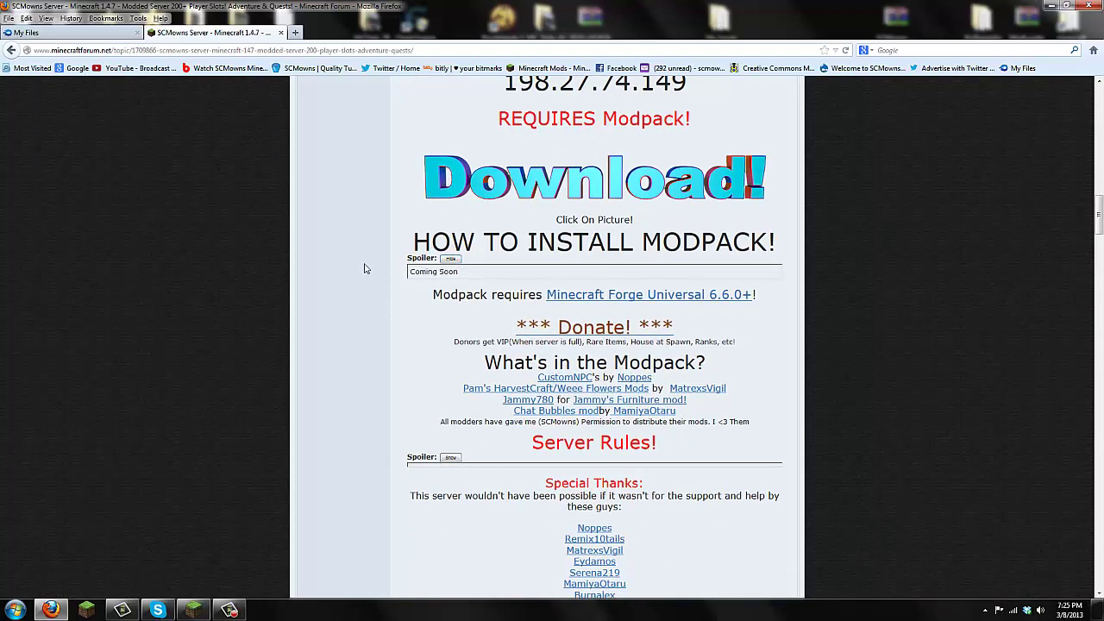
{"action": "scroll", "coordinate": [364, 268], "scroll_direction": "up", "scroll_amount": 1}
{"action": "left_click_drag", "start_coordinate": [503, 129], "coordinate": [687, 138]}
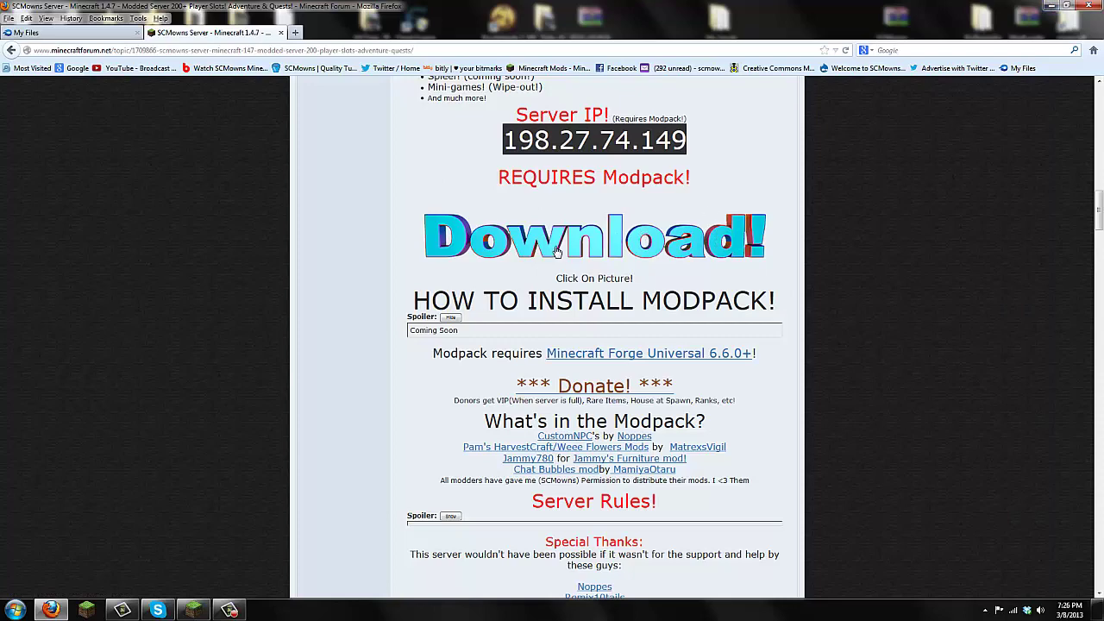
{"action": "left_click", "coordinate": [1050, 5]}
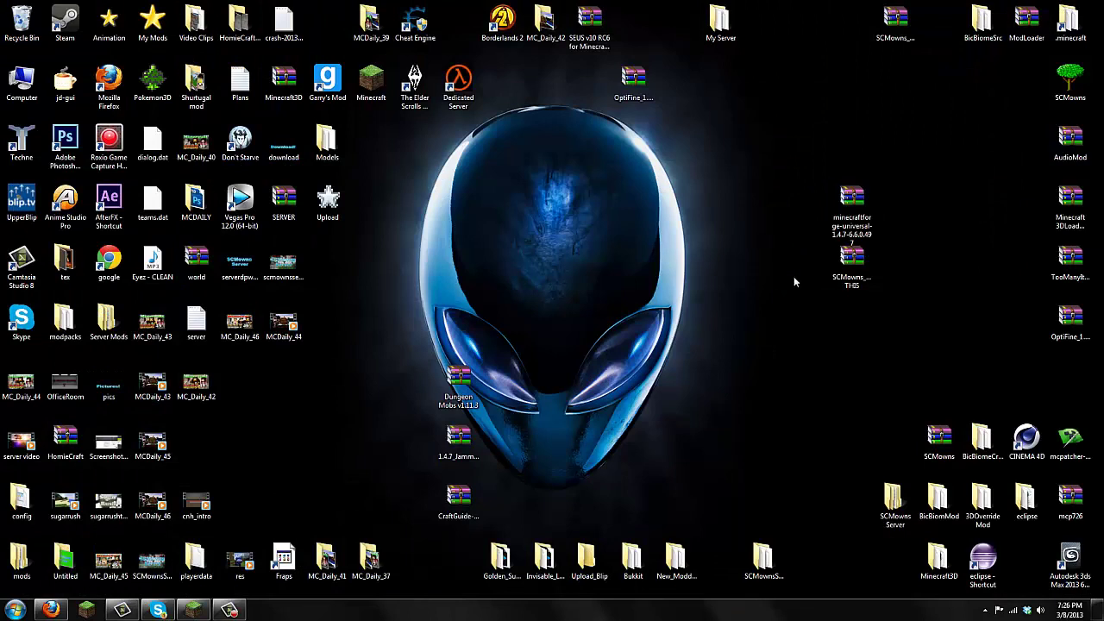
Identify the minecraftforge-universal and SCMowns_OPEN THIS archives on the desktop
{"action": "left_click", "coordinate": [851, 203]}
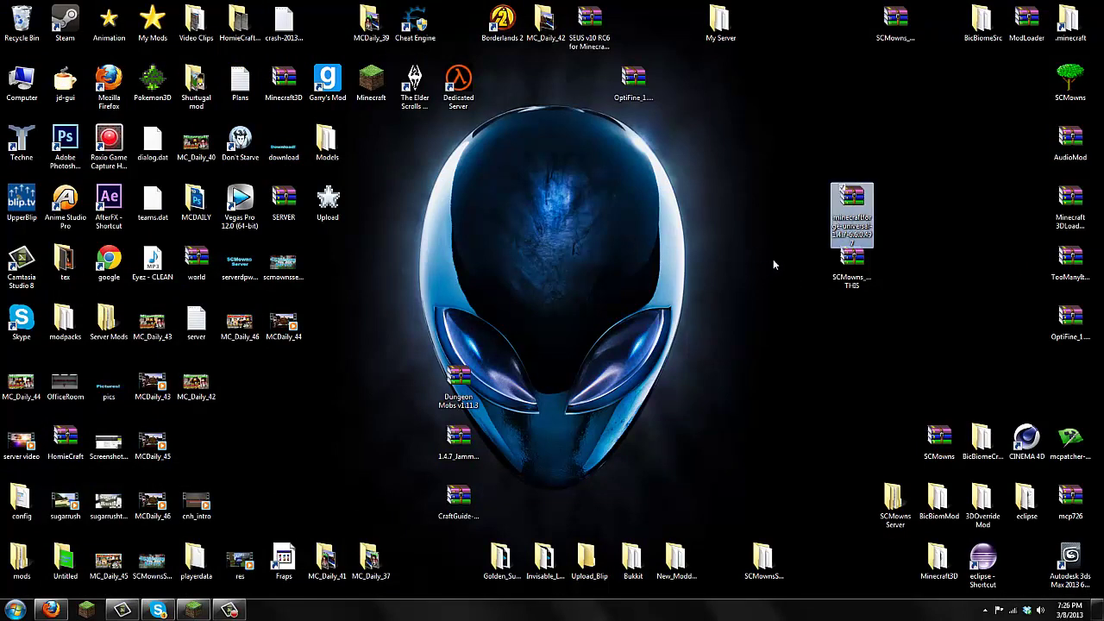
{"action": "key", "text": "Down"}
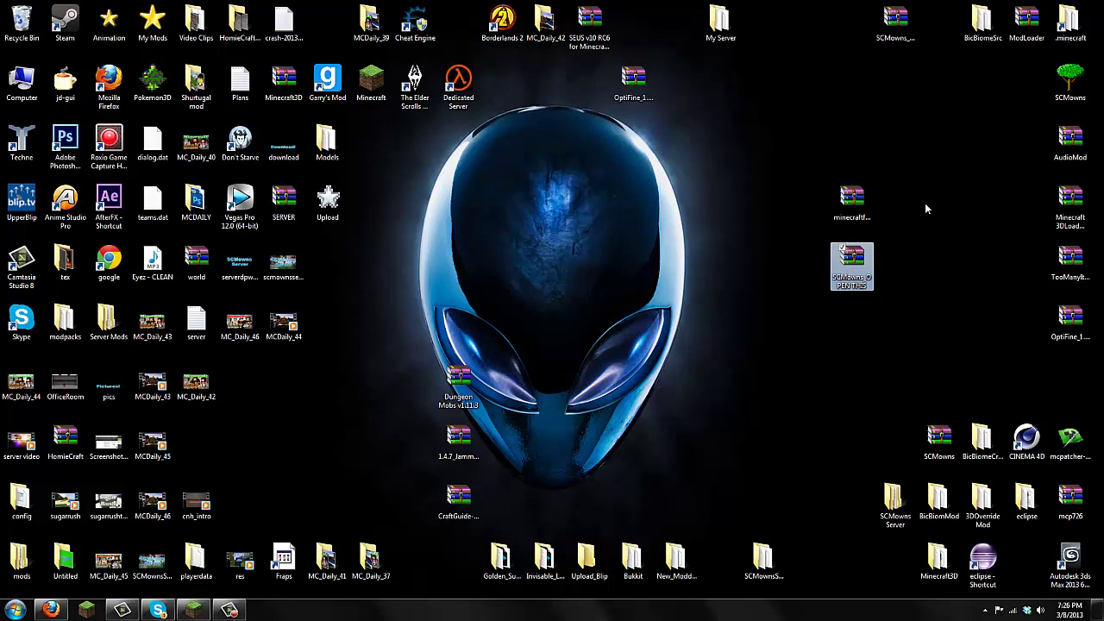
{"action": "left_click", "coordinate": [801, 328]}
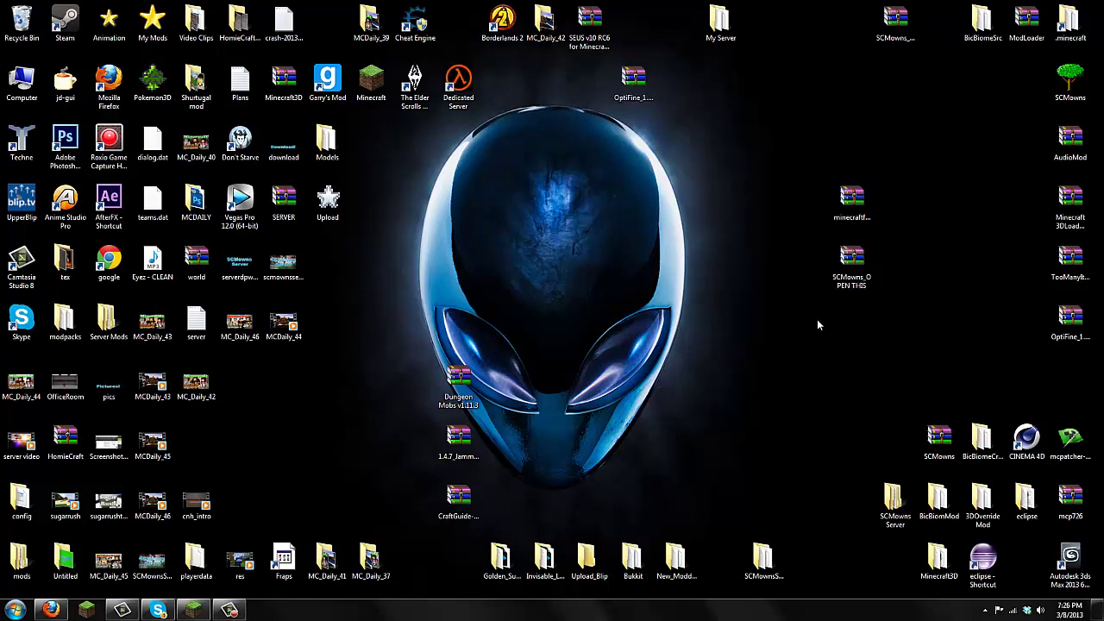
Quit the running Minecraft game and start the Minecraft launcher again
{"action": "left_click", "coordinate": [197, 610]}
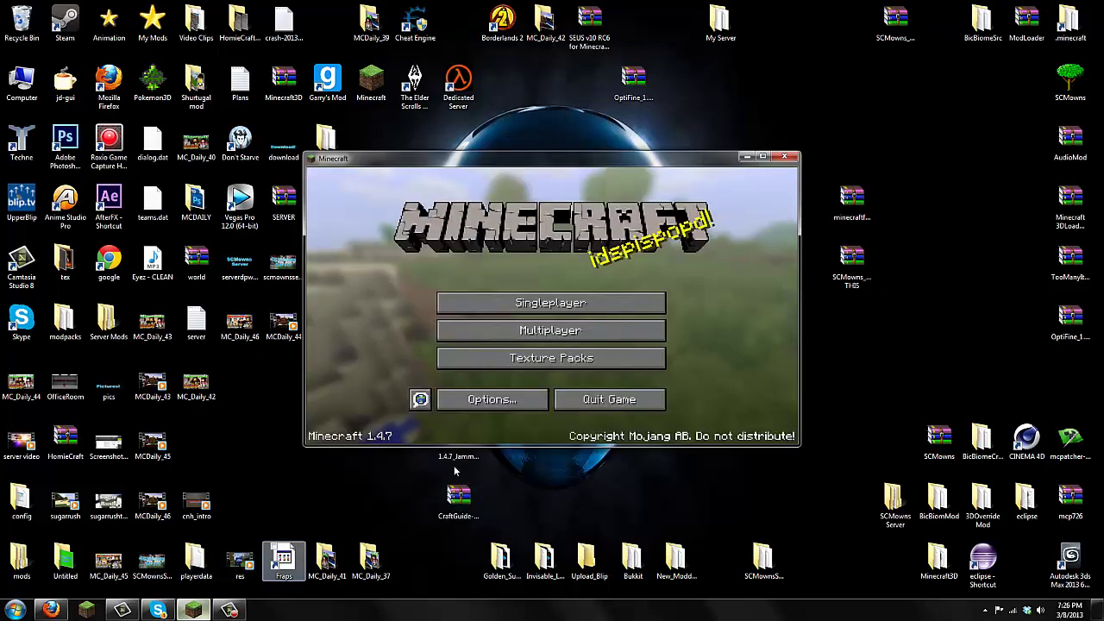
{"action": "left_click", "coordinate": [609, 402]}
{"action": "left_click", "coordinate": [84, 609]}
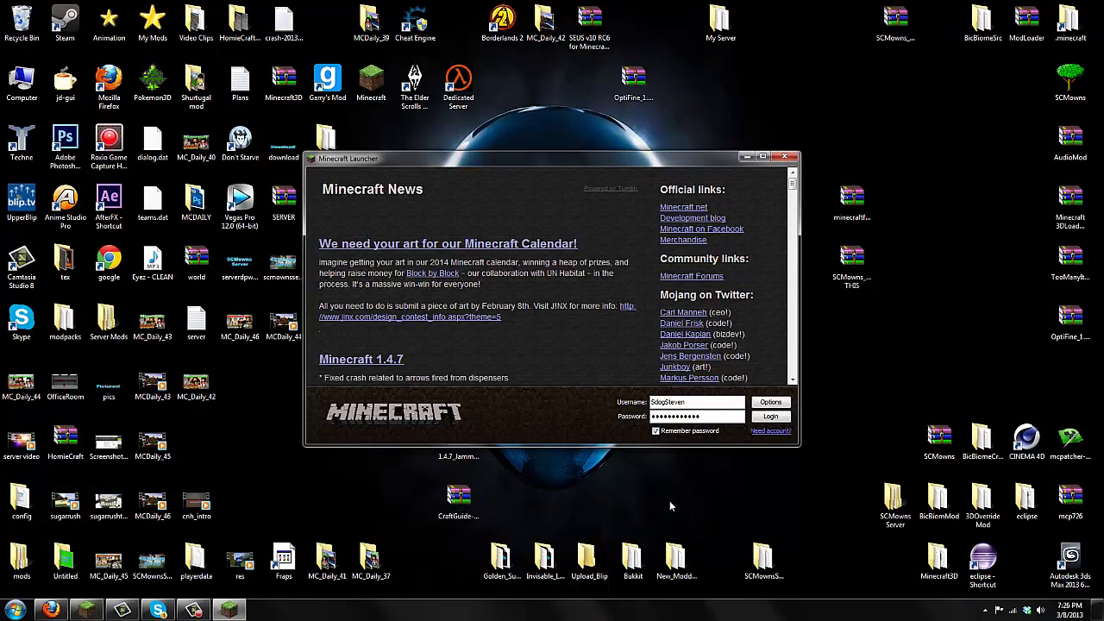
Enable a forced game update in the launcher options and log in with the saved account
{"action": "left_click", "coordinate": [770, 404]}
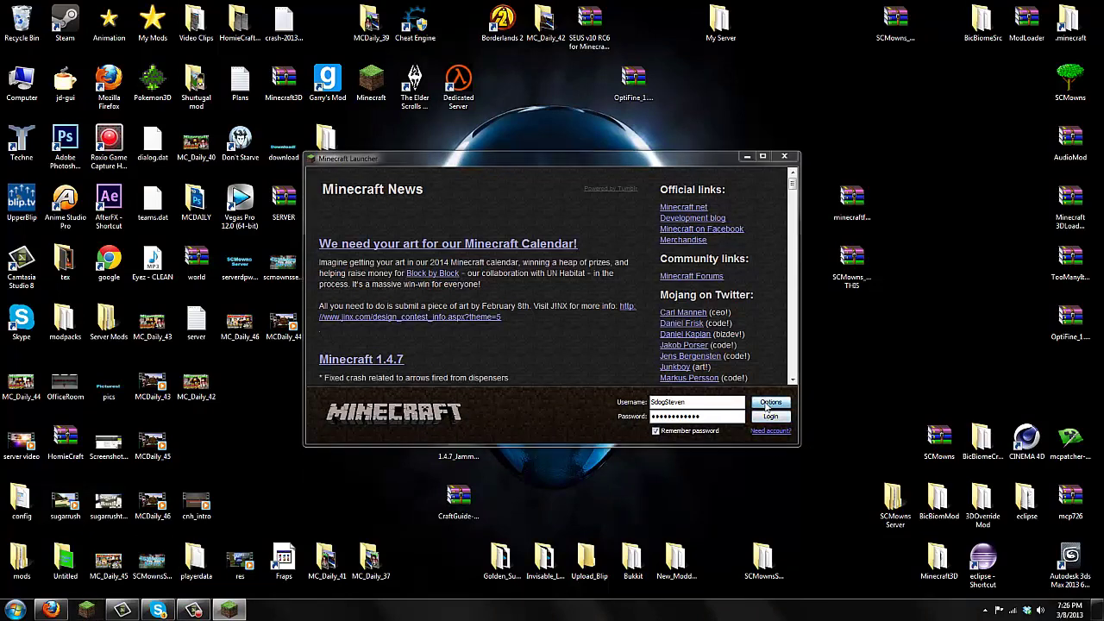
{"action": "left_click", "coordinate": [606, 298]}
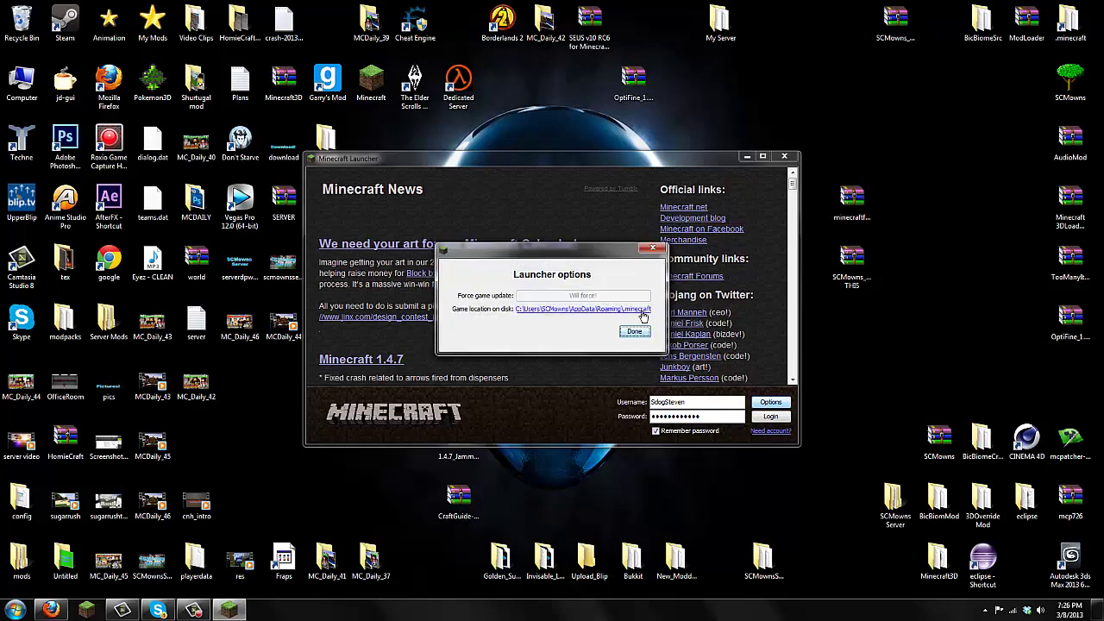
{"action": "left_click", "coordinate": [636, 333]}
{"action": "left_click", "coordinate": [772, 415]}
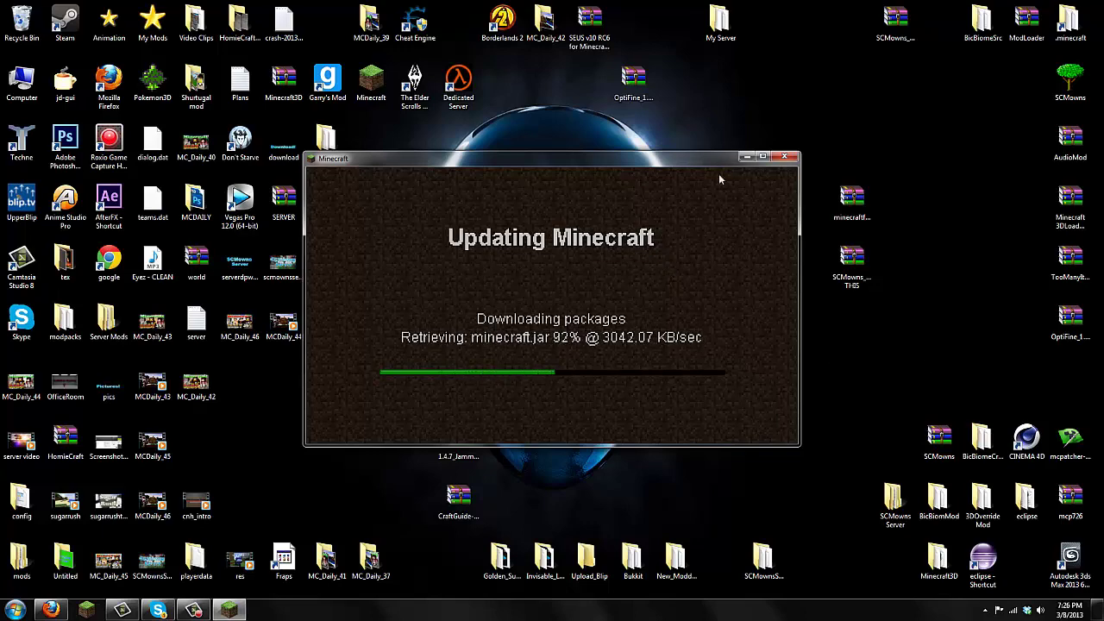
{"action": "left_click_drag", "start_coordinate": [934, 167], "coordinate": [776, 350]}
{"action": "left_click_drag", "start_coordinate": [814, 138], "coordinate": [914, 328]}
{"action": "left_click", "coordinate": [852, 203]}
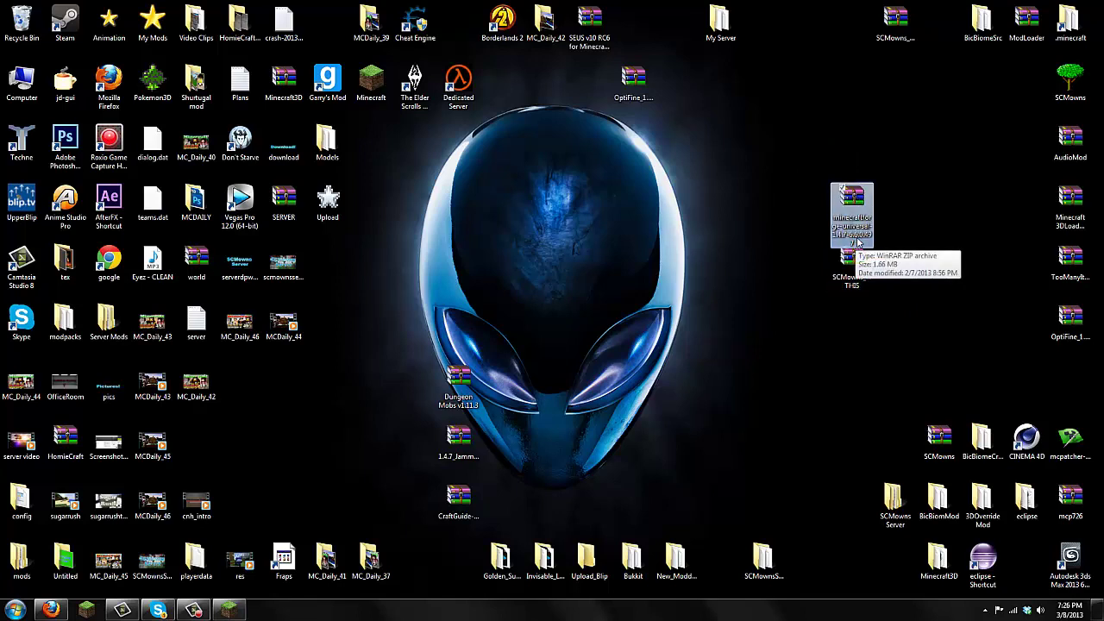
{"action": "left_click", "coordinate": [852, 269]}
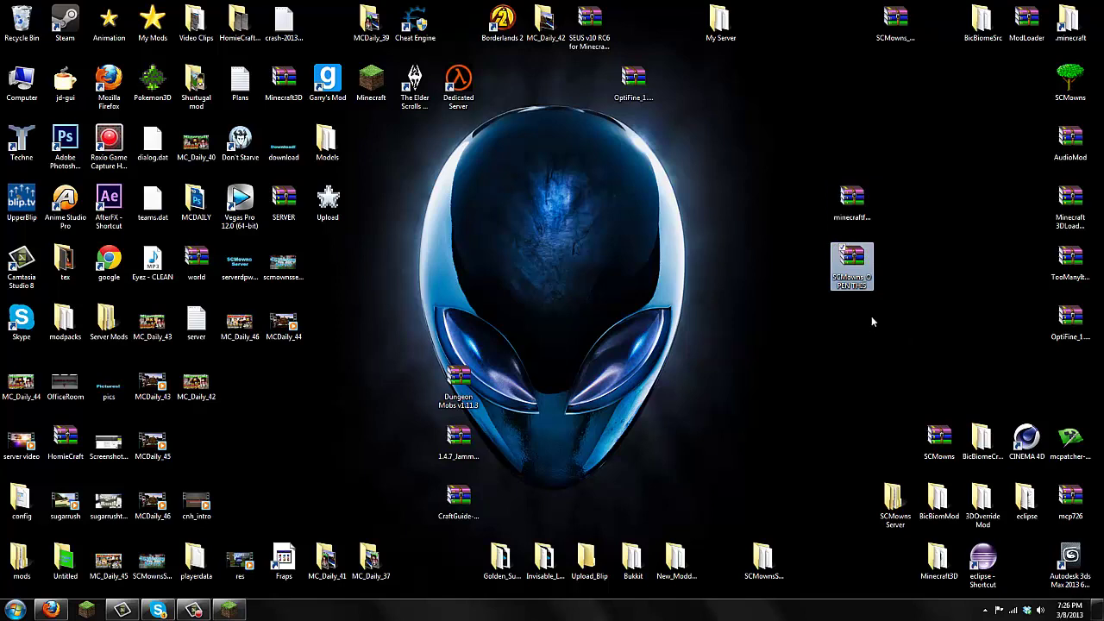
{"action": "left_click_drag", "start_coordinate": [872, 338], "coordinate": [828, 140]}
{"action": "left_click_drag", "start_coordinate": [764, 172], "coordinate": [841, 354]}
{"action": "left_click_drag", "start_coordinate": [916, 336], "coordinate": [926, 299]}
{"action": "left_click", "coordinate": [812, 357]}
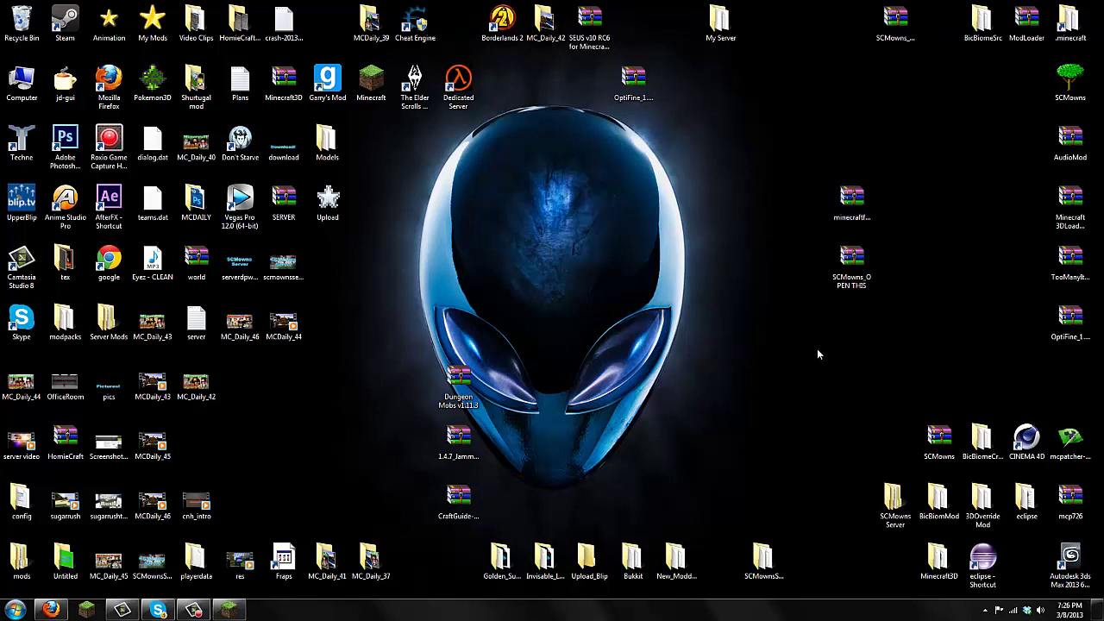
Open the Roaming folder through a %appdata% search and snap its window to the left half of the screen
{"action": "left_click", "coordinate": [16, 609]}
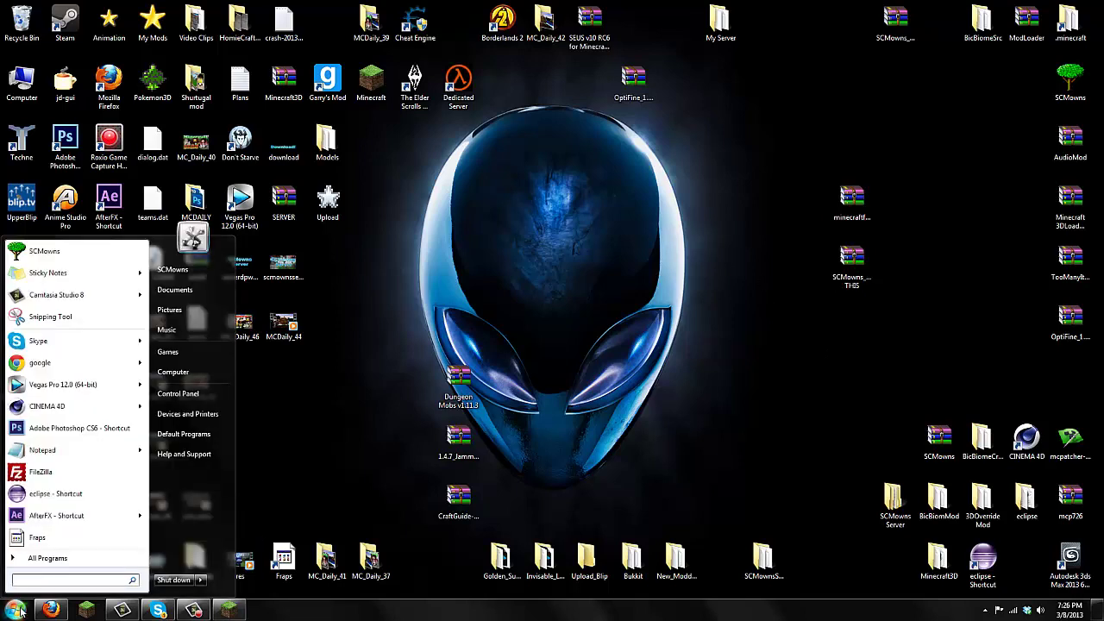
{"action": "type", "text": "s"}
{"action": "type", "text": "appdata%"}
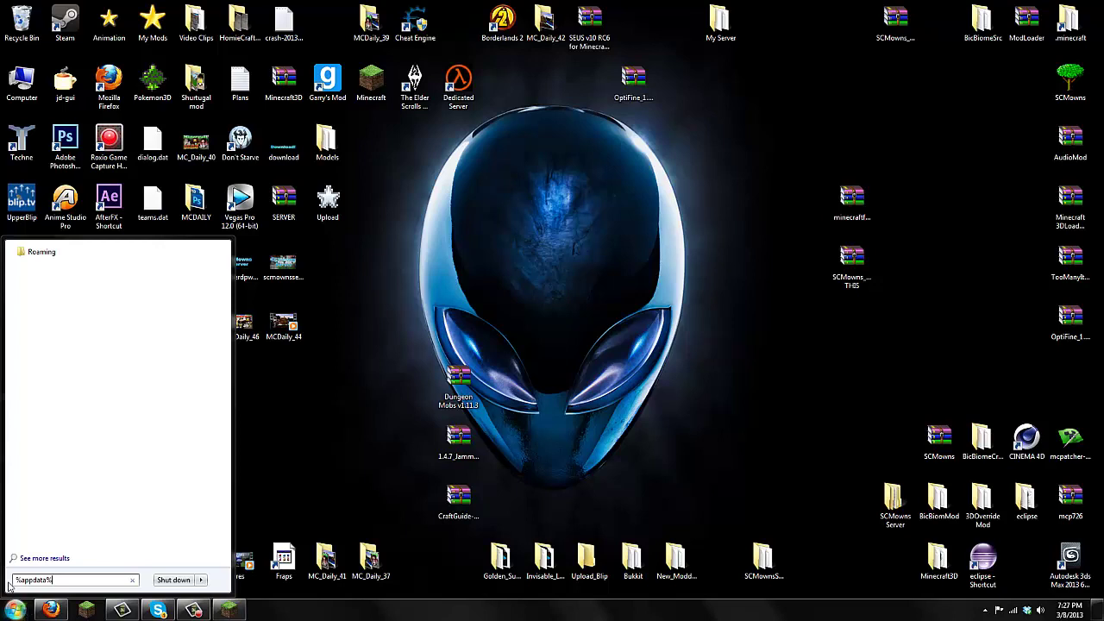
{"action": "left_click", "coordinate": [71, 256]}
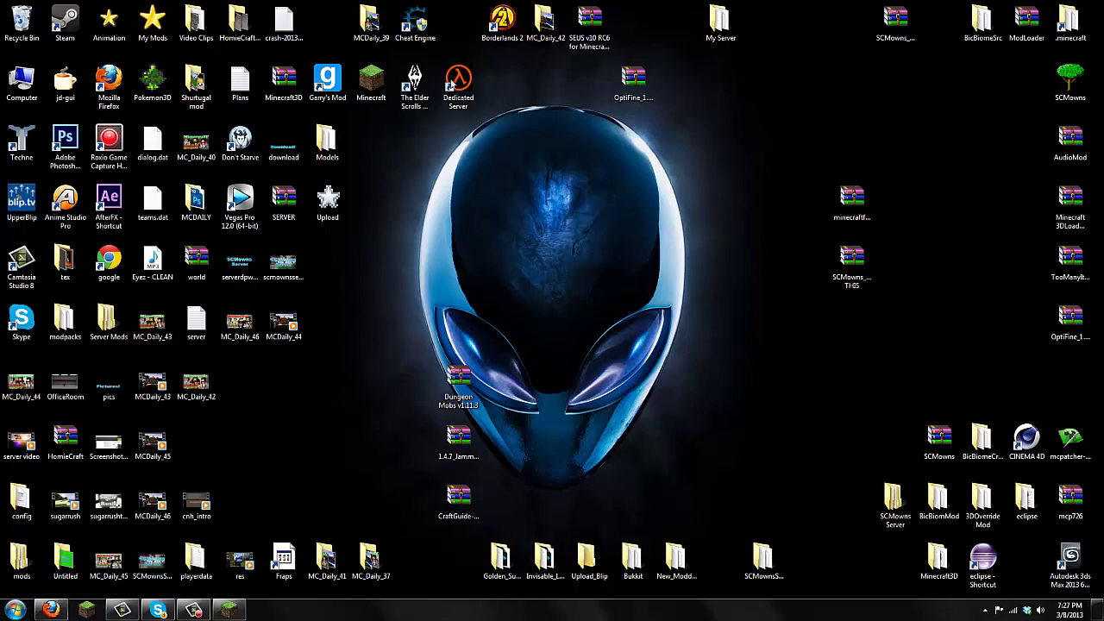
{"action": "key", "text": "super+Left"}
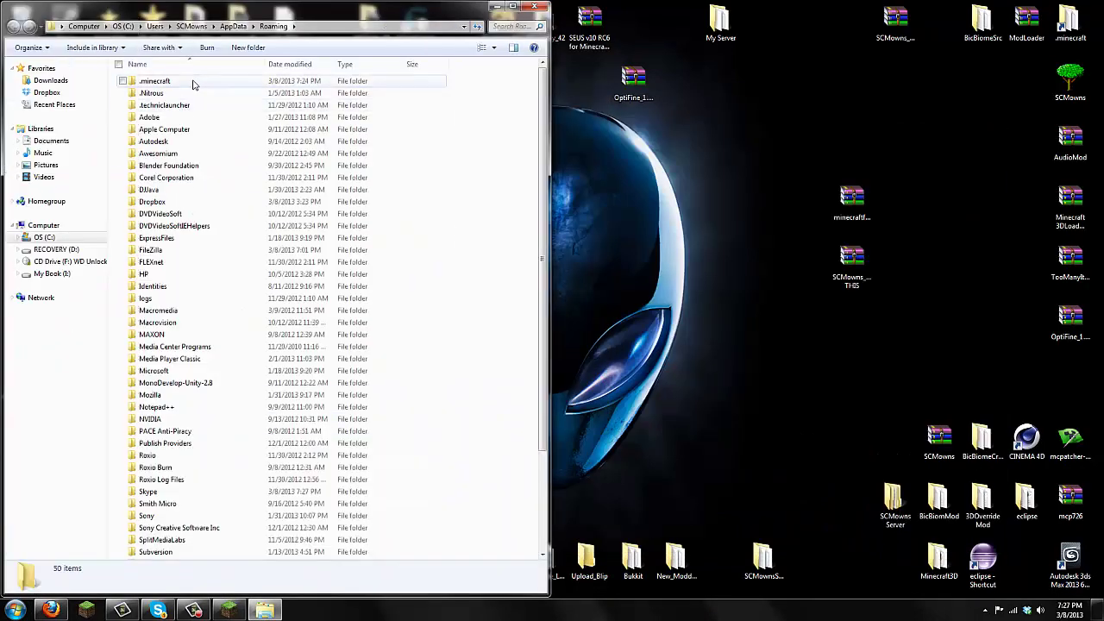
Open the bin folder inside .minecraft and select the minecraft executable jar file
{"action": "left_click", "coordinate": [220, 82]}
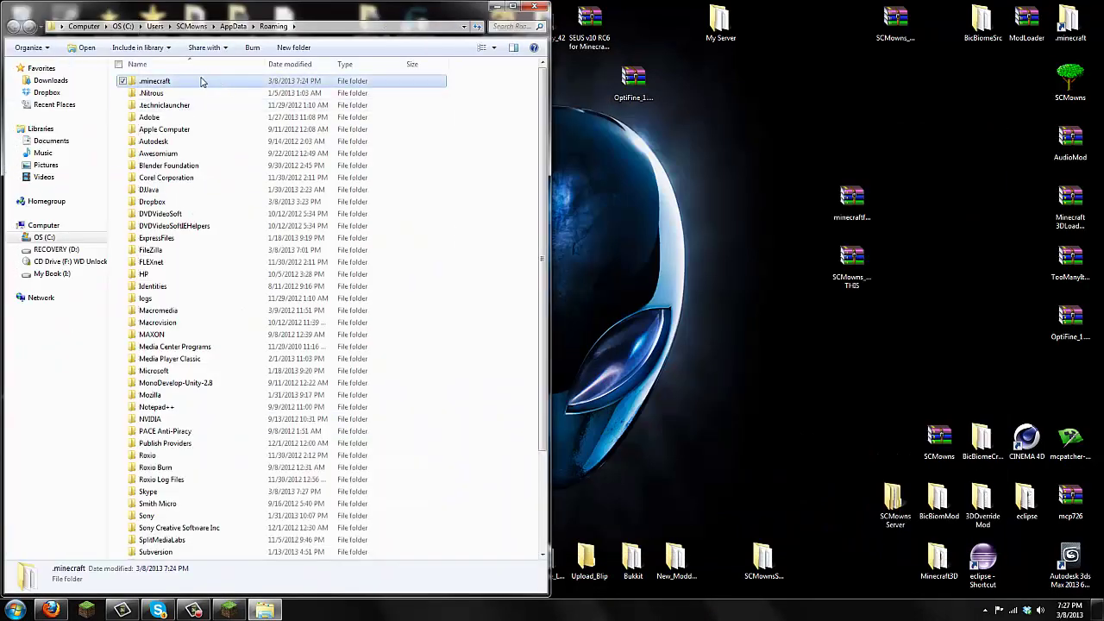
{"action": "double_click", "coordinate": [201, 82]}
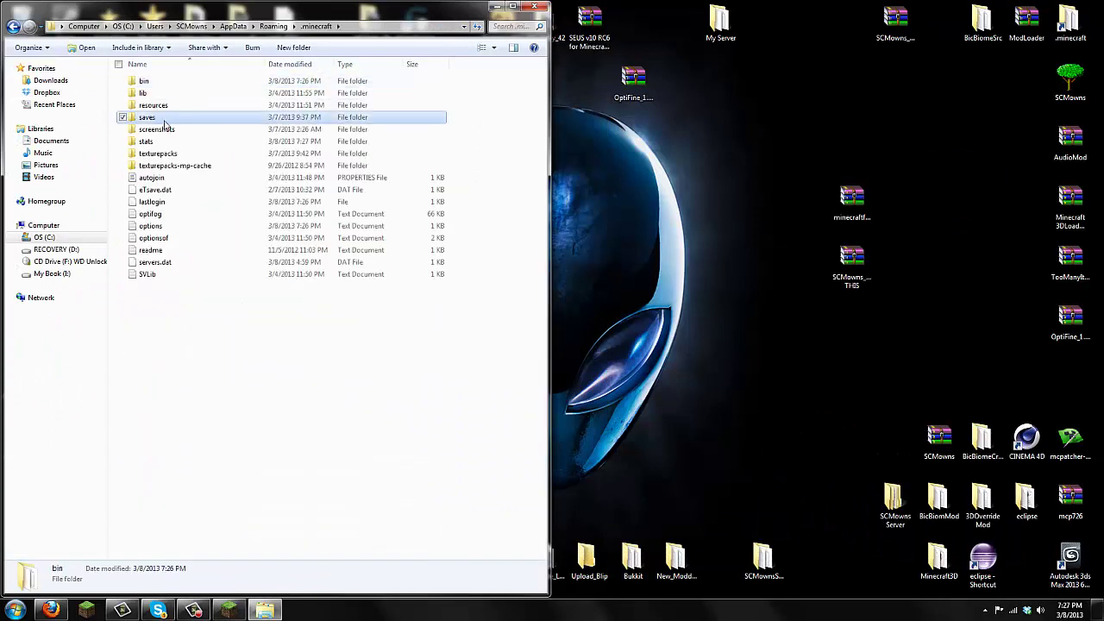
{"action": "left_click", "coordinate": [164, 129]}
{"action": "left_click", "coordinate": [182, 190]}
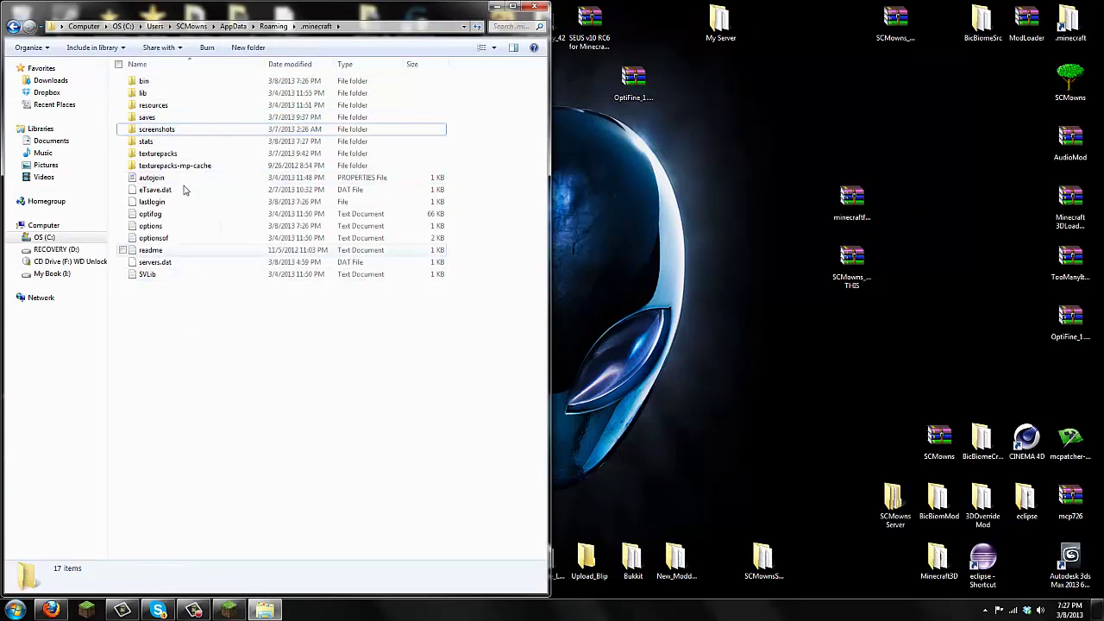
{"action": "double_click", "coordinate": [168, 82]}
{"action": "left_click", "coordinate": [165, 166]}
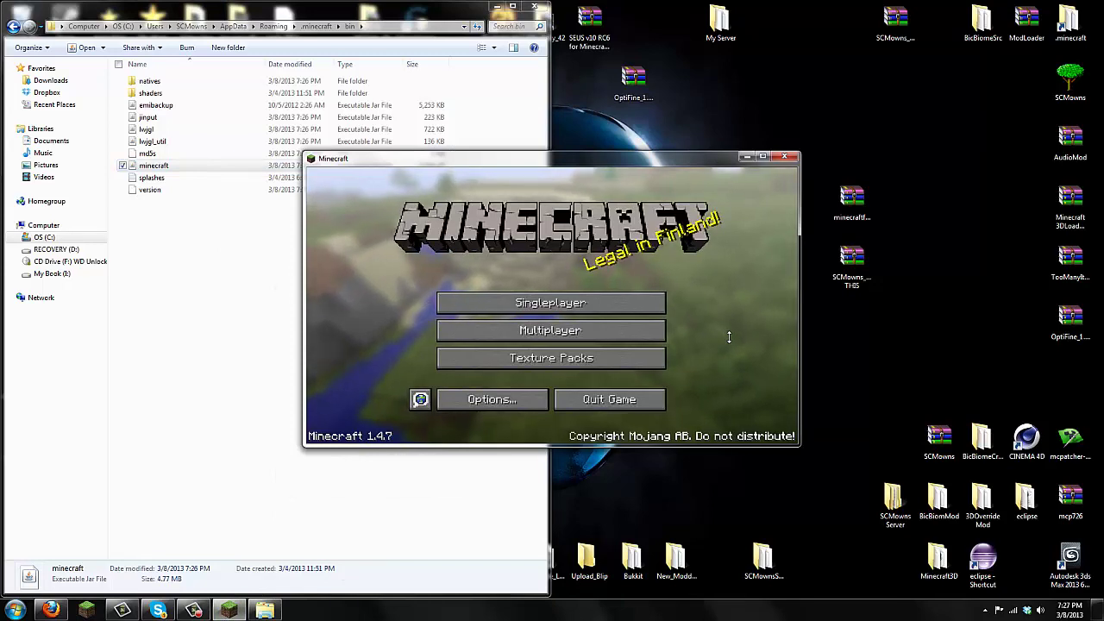
Close the running Minecraft game and open minecraft.jar in WinRAR, snapped to the left half of the screen
{"action": "left_click", "coordinate": [784, 157]}
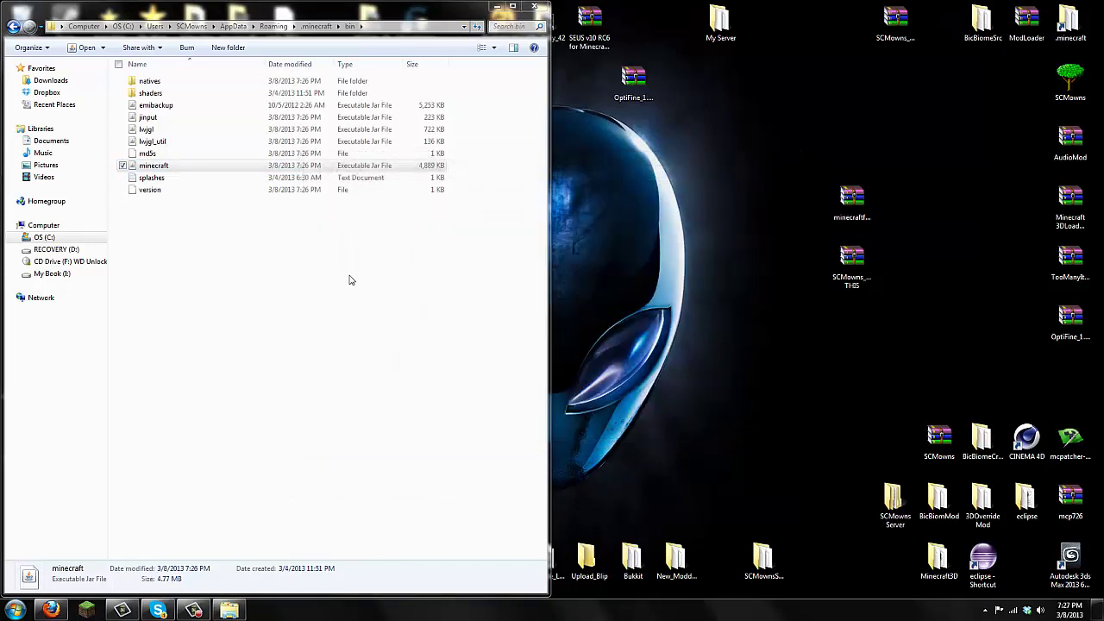
{"action": "right_click", "coordinate": [152, 170]}
{"action": "mouse_move", "coordinate": [138, 211]}
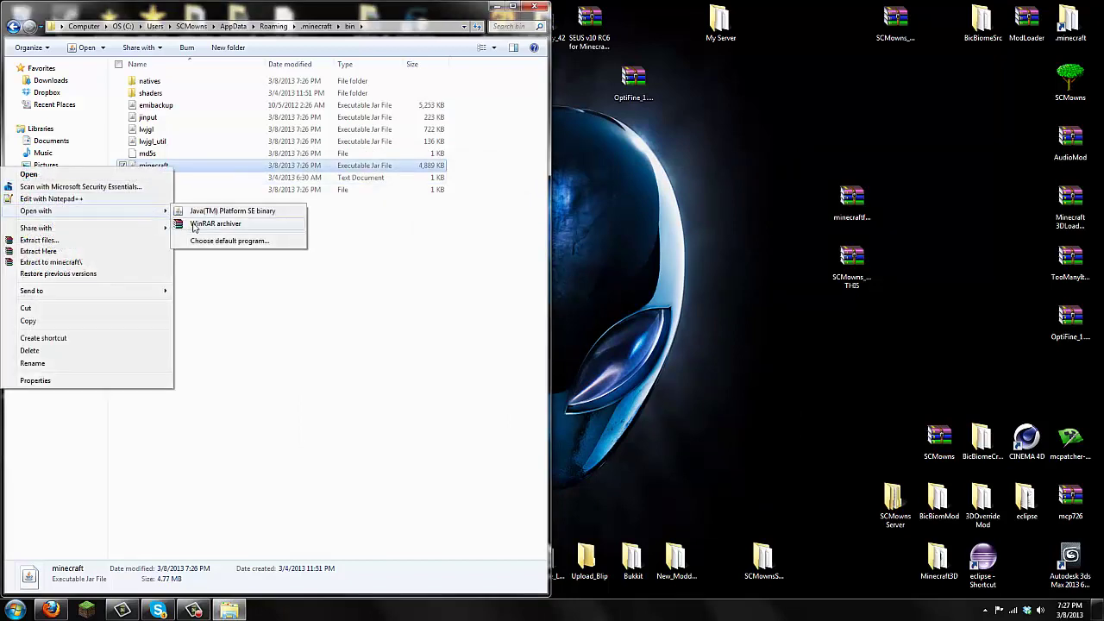
{"action": "left_click", "coordinate": [215, 224]}
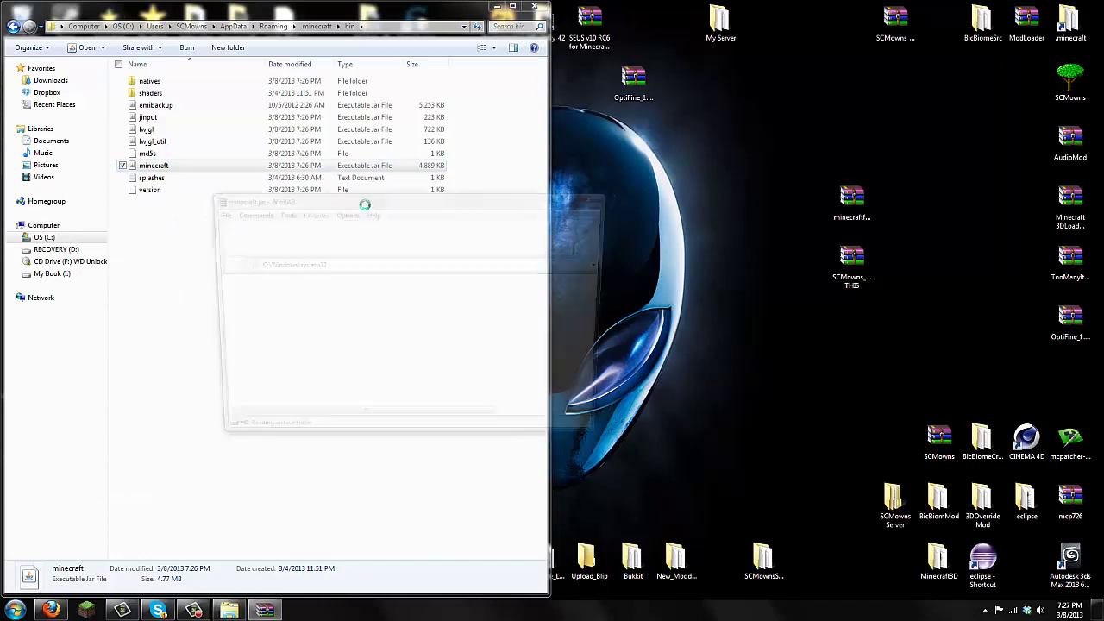
{"action": "left_click_drag", "start_coordinate": [445, 203], "coordinate": [2, 206]}
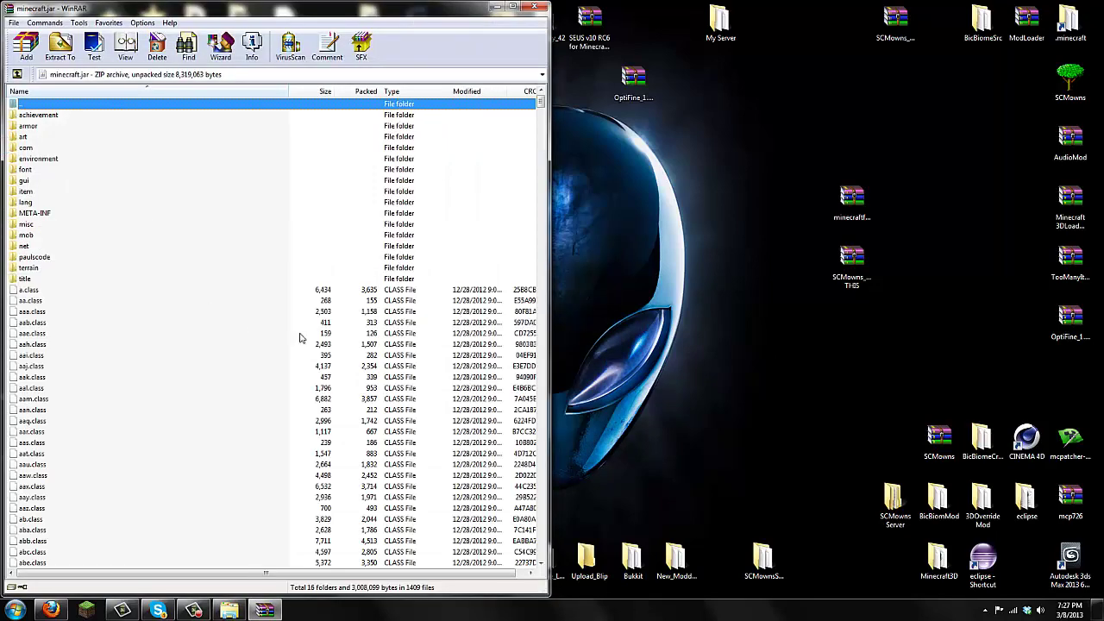
Delete the META-INF folder from the minecraft.jar archive
{"action": "left_click", "coordinate": [301, 336]}
{"action": "left_click", "coordinate": [371, 204]}
{"action": "left_click", "coordinate": [316, 368]}
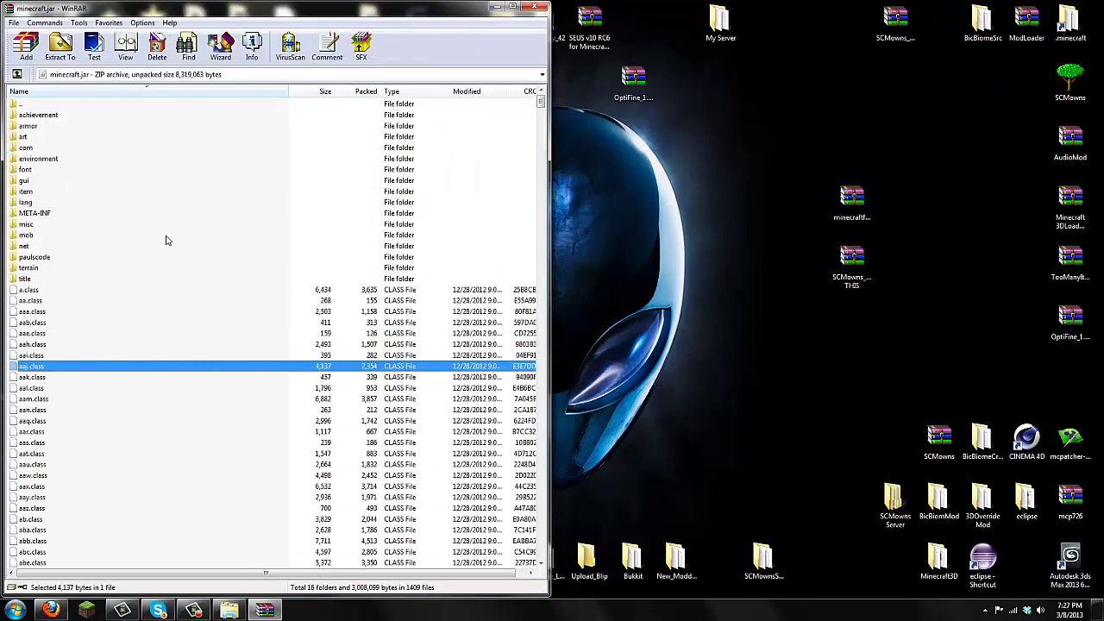
{"action": "left_click", "coordinate": [55, 212]}
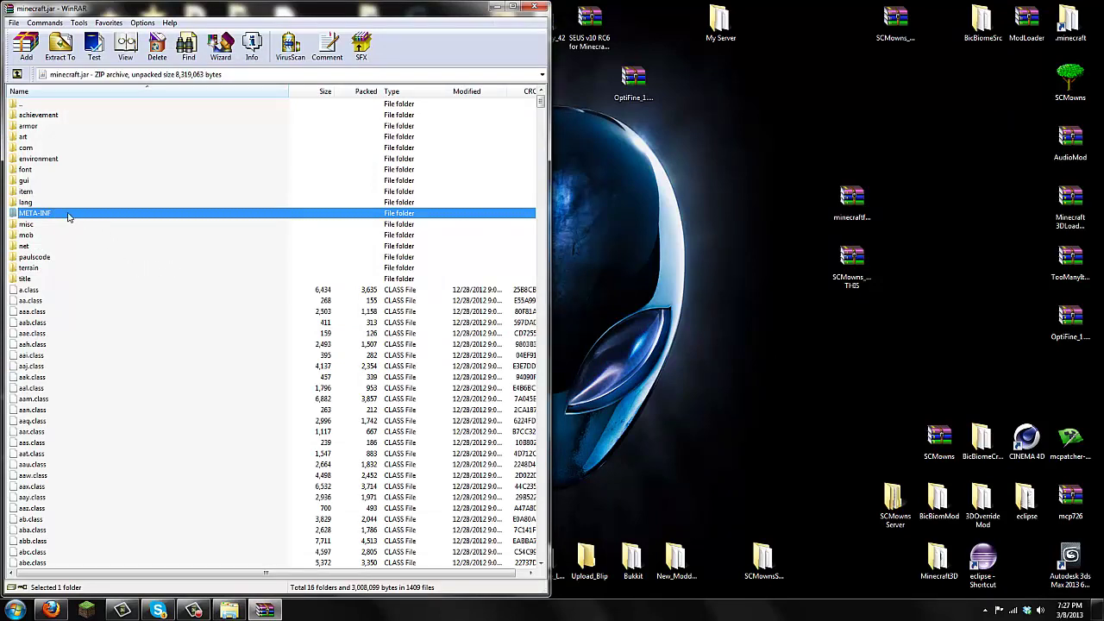
{"action": "right_click", "coordinate": [67, 217]}
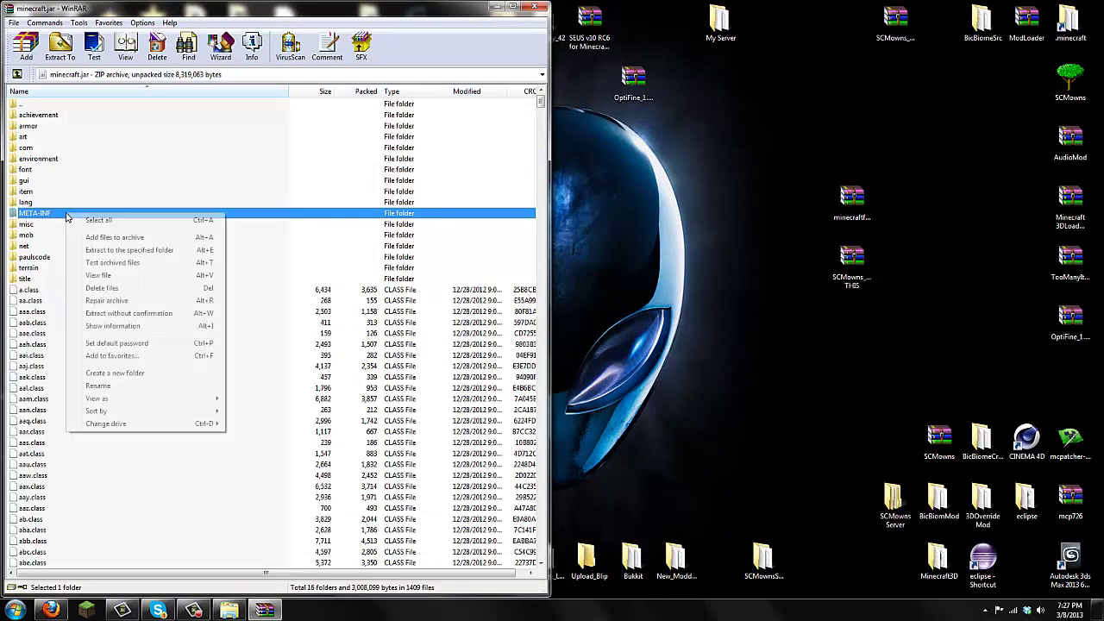
{"action": "left_click", "coordinate": [120, 290]}
{"action": "left_click", "coordinate": [563, 345]}
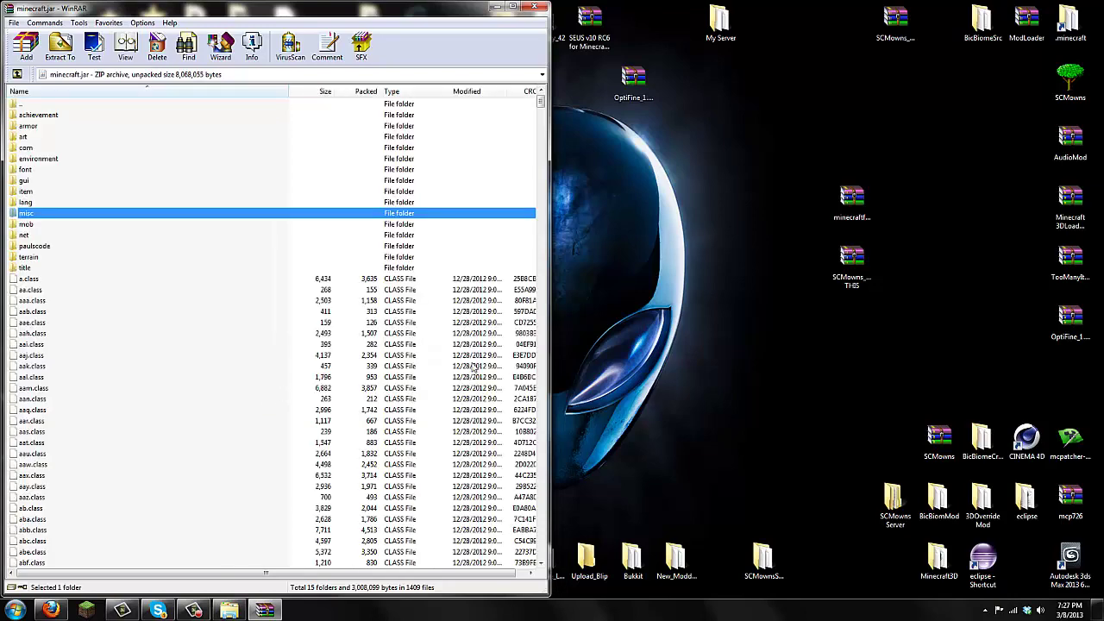
Open the minecraftforge-universal-1.4.7-6.6.0.497.zip archive from the desktop and snap its window beside minecraft.jar
{"action": "left_click", "coordinate": [851, 200]}
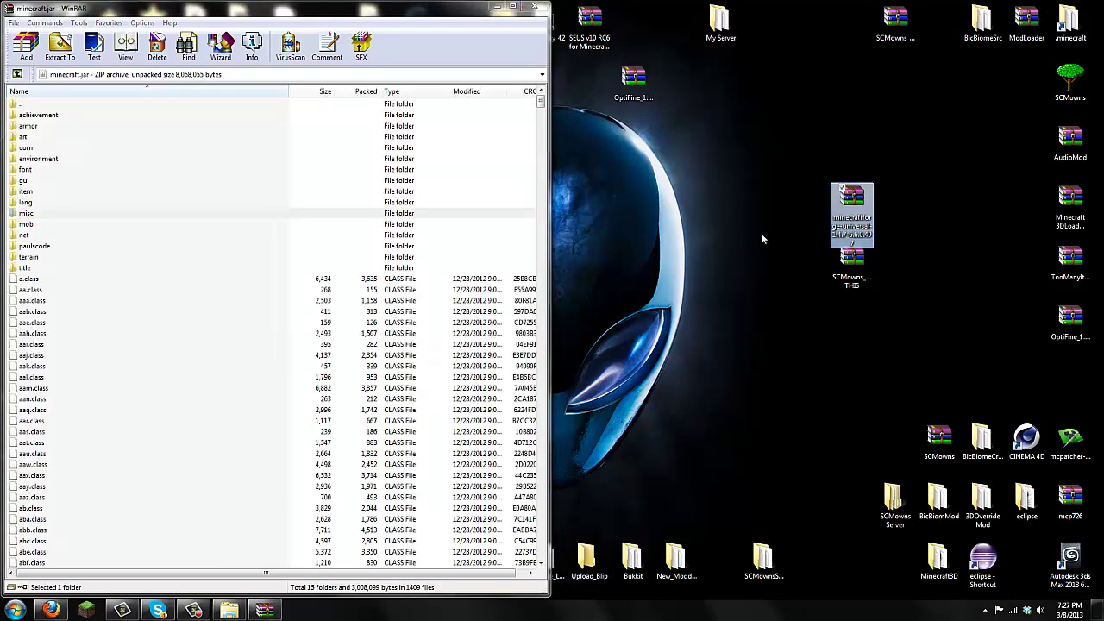
{"action": "double_click", "coordinate": [849, 191]}
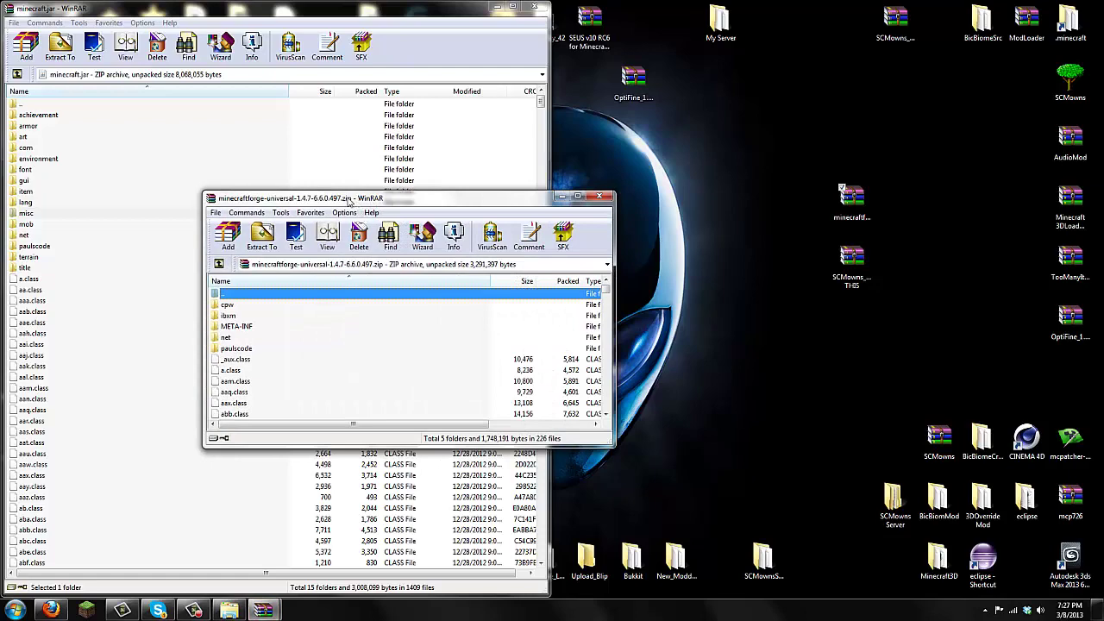
{"action": "left_click_drag", "start_coordinate": [349, 201], "coordinate": [1102, 173]}
Add all files and folders of the Forge archive to minecraft.jar, using the Add and replace files update mode
{"action": "left_click", "coordinate": [688, 213]}
{"action": "left_click", "coordinate": [681, 279]}
{"action": "left_click", "coordinate": [680, 240]}
{"action": "left_click", "coordinate": [681, 303]}
{"action": "left_click", "coordinate": [676, 322]}
{"action": "left_click", "coordinate": [665, 246]}
{"action": "left_click", "coordinate": [627, 307]}
{"action": "key", "text": "ctrl+a"}
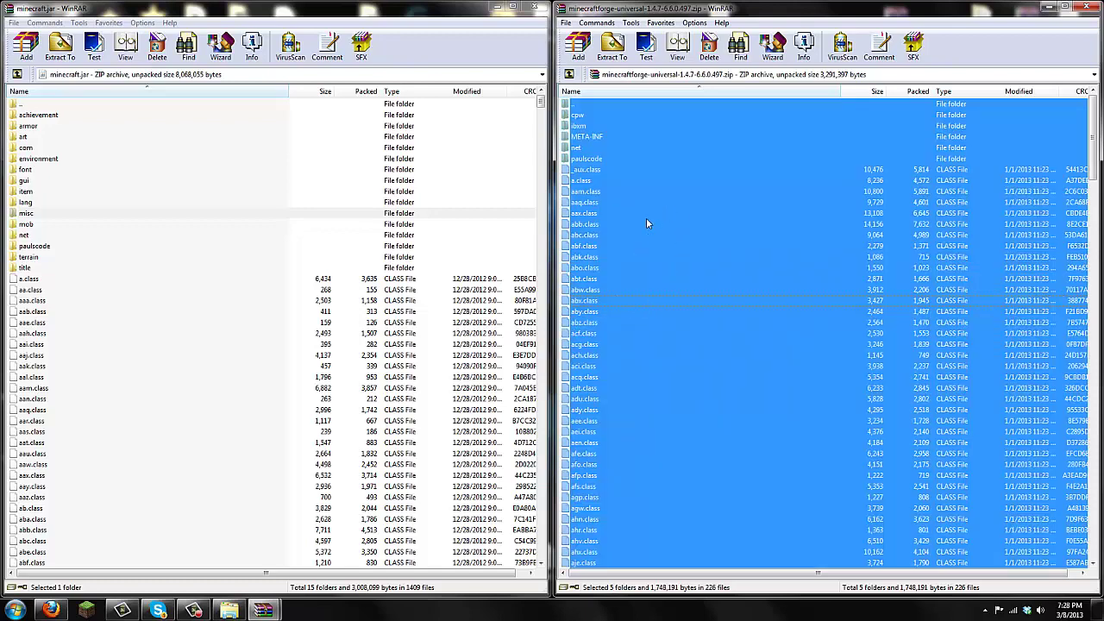
{"action": "left_click_drag", "start_coordinate": [612, 268], "coordinate": [95, 369]}
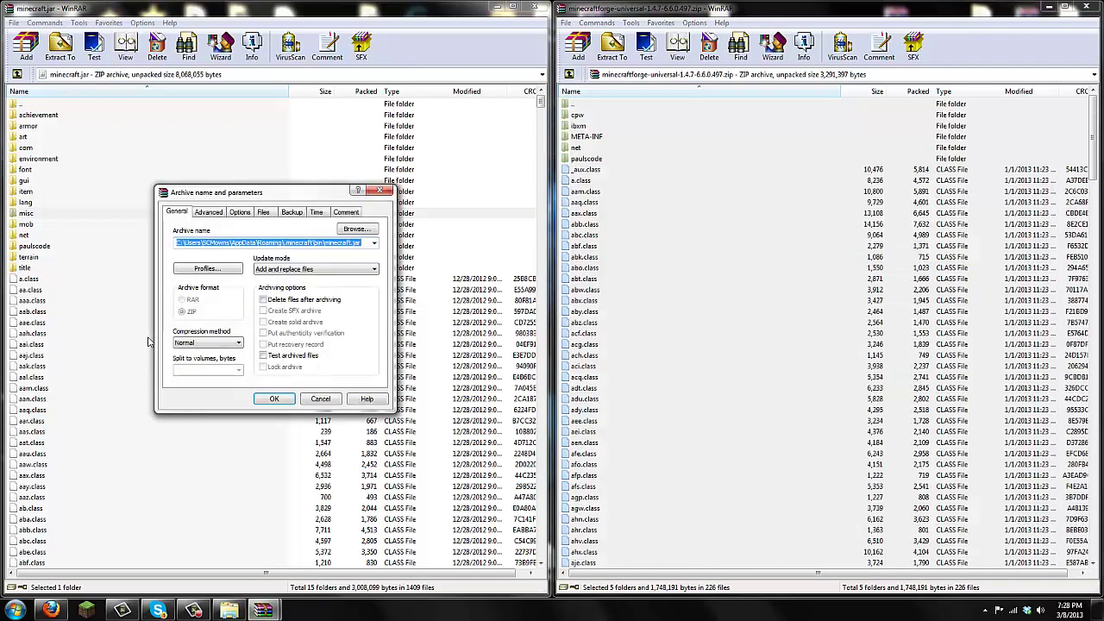
{"action": "left_click", "coordinate": [267, 399]}
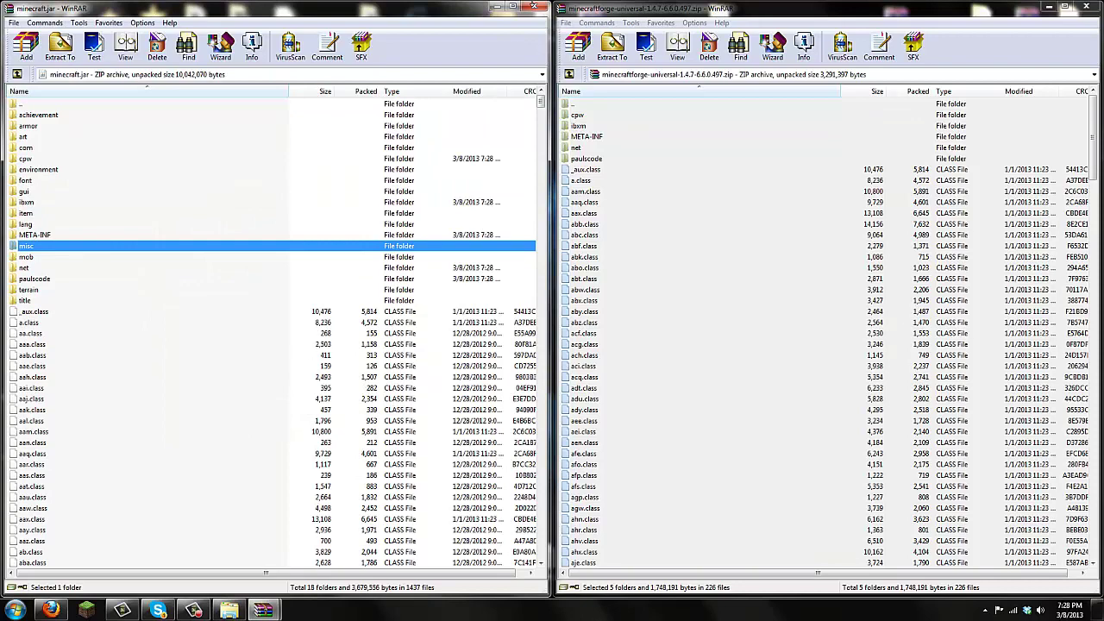
Close the minecraft.jar and Forge archive windows and go back from the bin folder to the .minecraft folder
{"action": "left_click", "coordinate": [535, 6]}
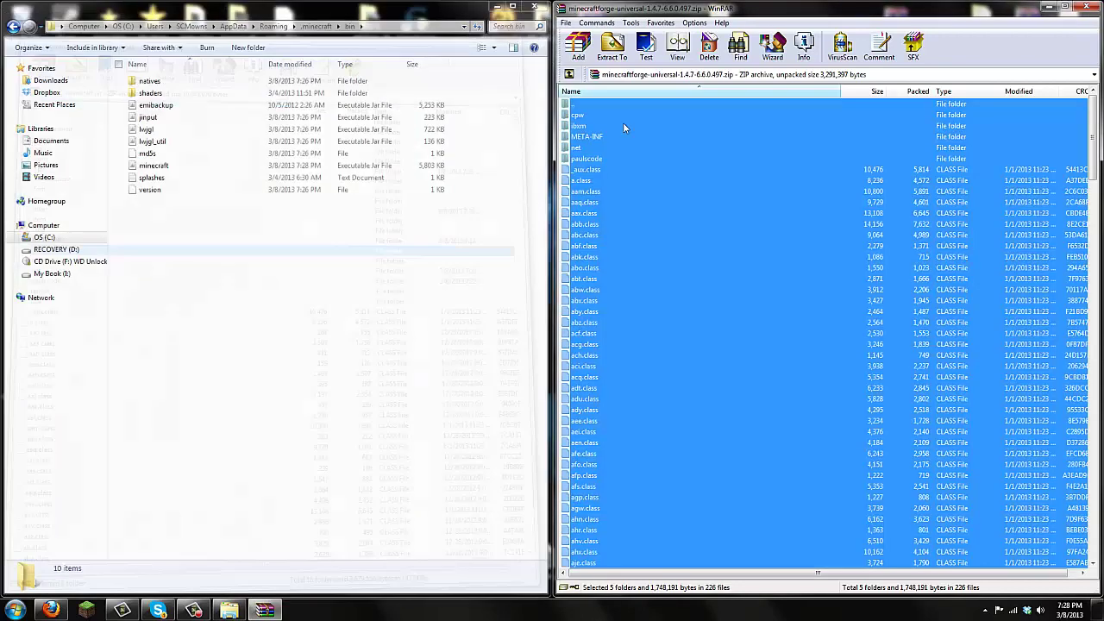
{"action": "left_click", "coordinate": [1093, 11]}
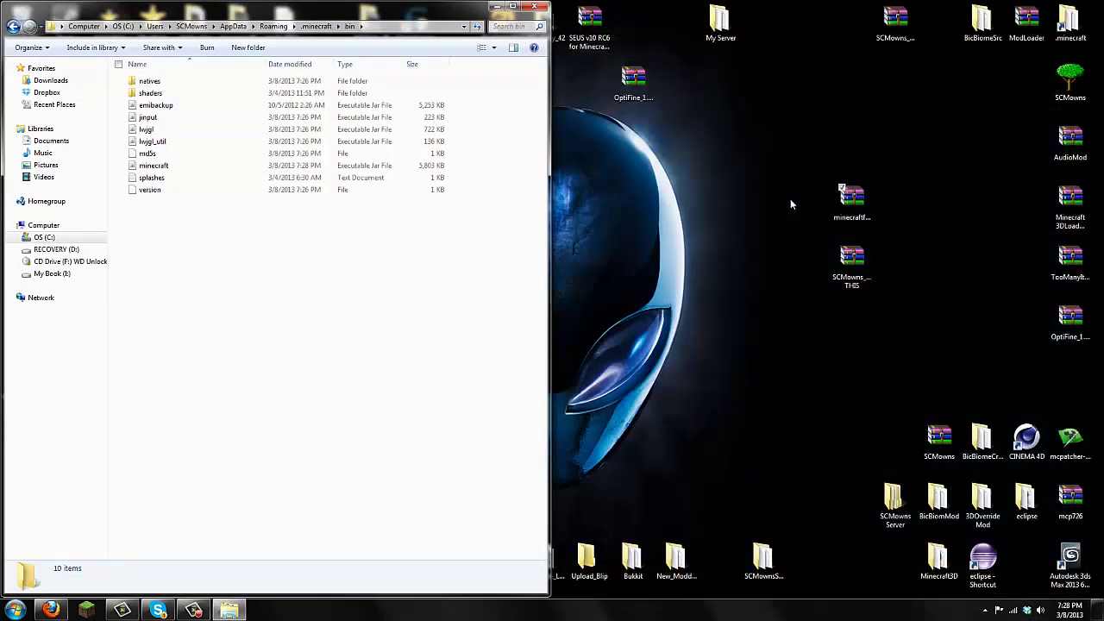
{"action": "left_click", "coordinate": [714, 278]}
{"action": "left_click", "coordinate": [290, 256]}
{"action": "left_click", "coordinate": [151, 164]}
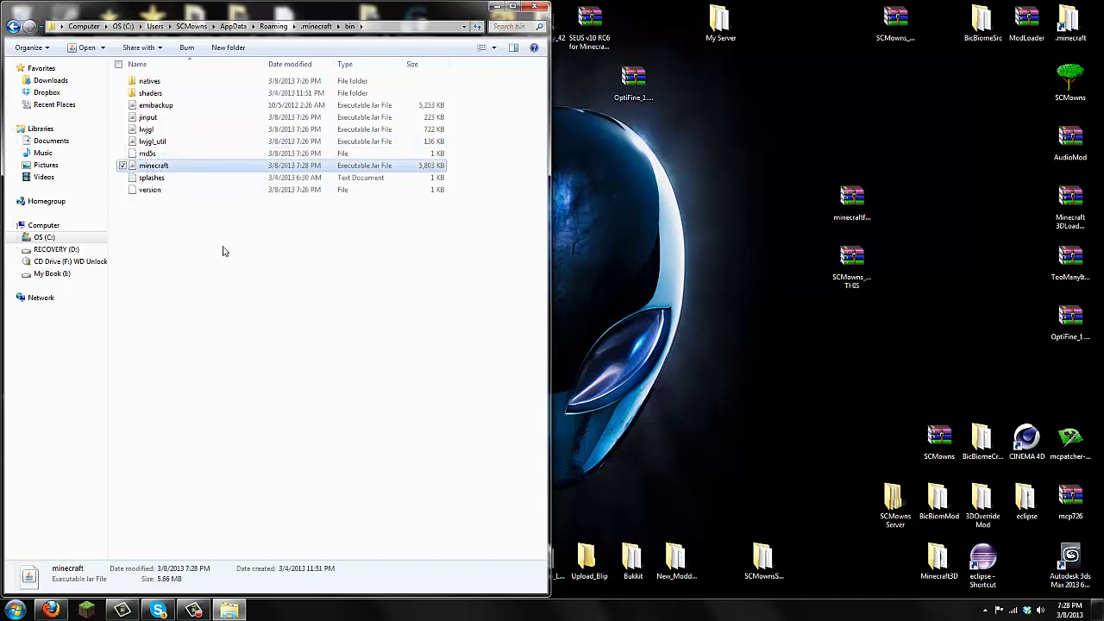
{"action": "left_click", "coordinate": [12, 26]}
{"action": "left_click", "coordinate": [145, 94]}
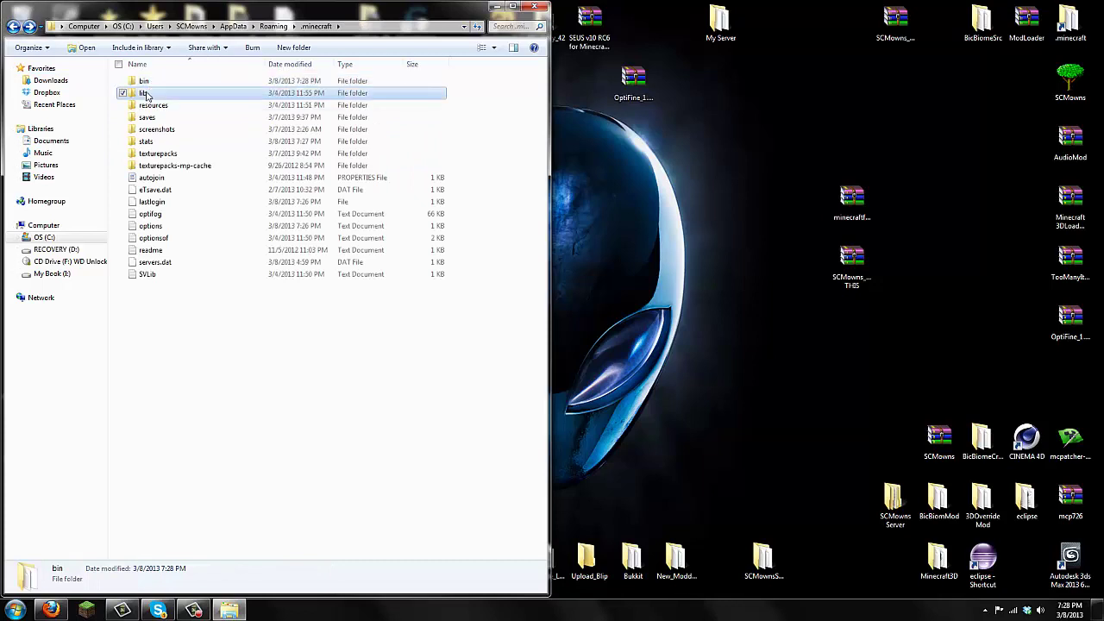
{"action": "left_click", "coordinate": [152, 106]}
{"action": "left_click", "coordinate": [192, 340]}
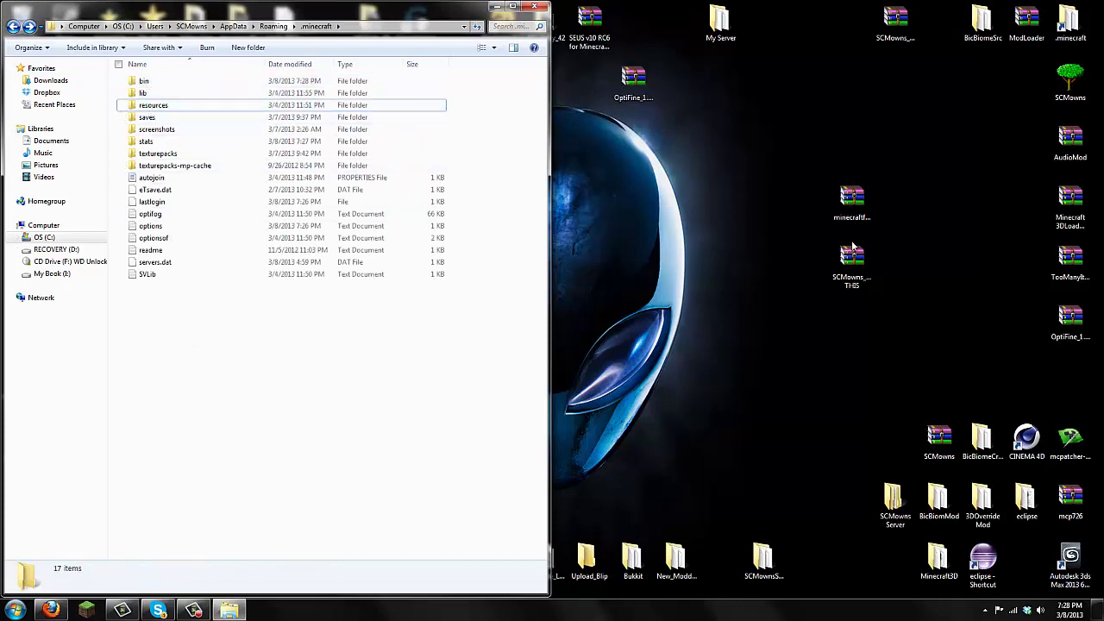
Open the SCMowns_OPEN THIS.zip archive from the desktop and snap its window beside the .minecraft folder
{"action": "left_click", "coordinate": [854, 254]}
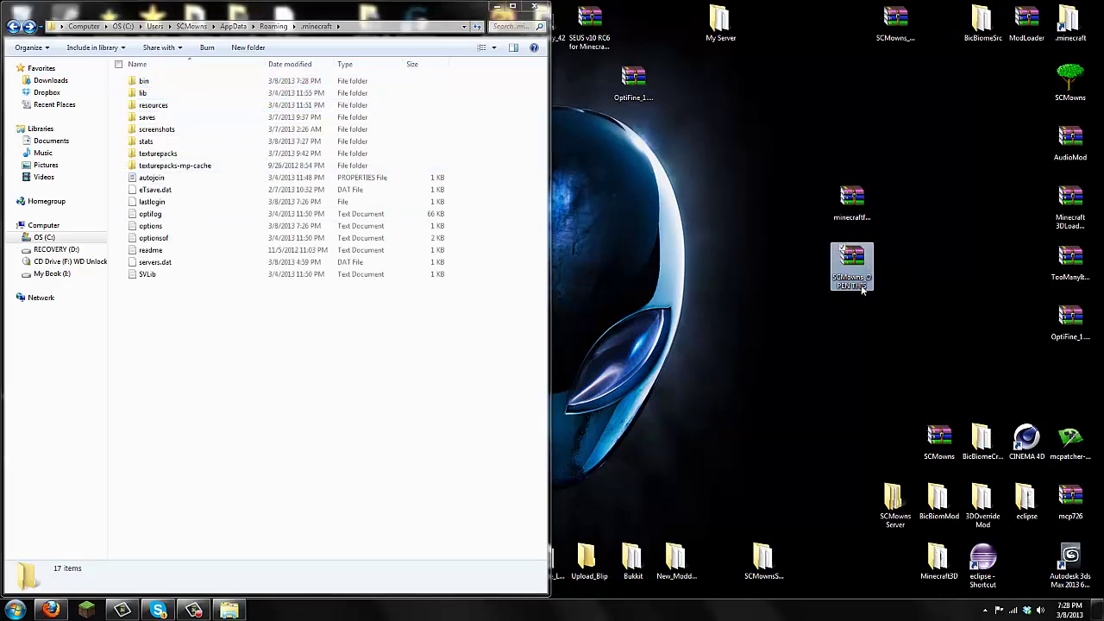
{"action": "double_click", "coordinate": [862, 287]}
{"action": "key", "text": "super+Right"}
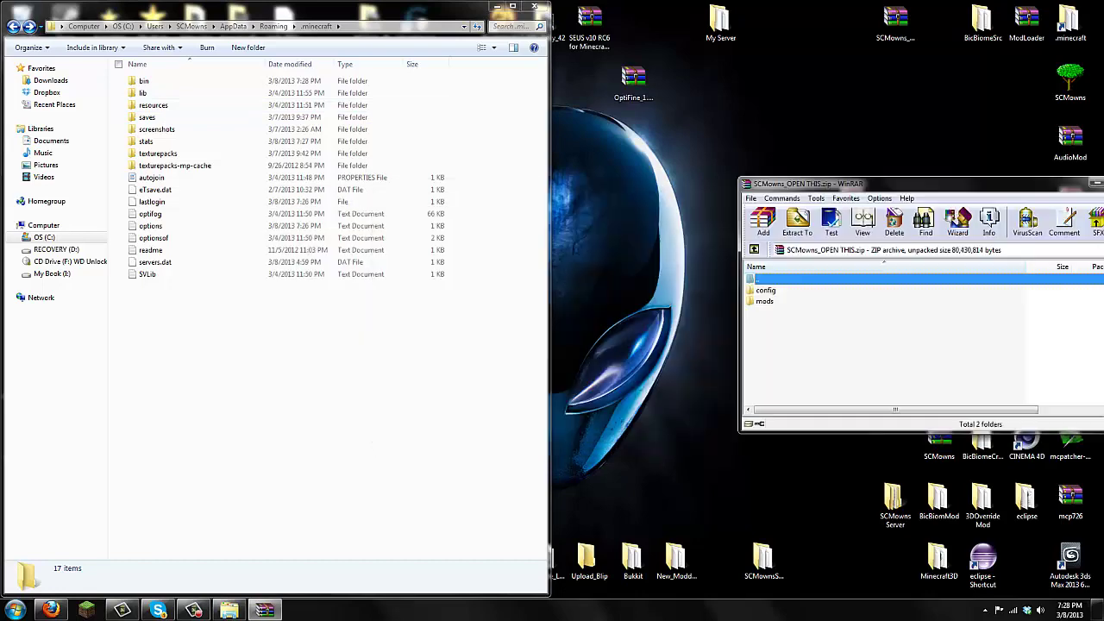
{"action": "left_click", "coordinate": [606, 153]}
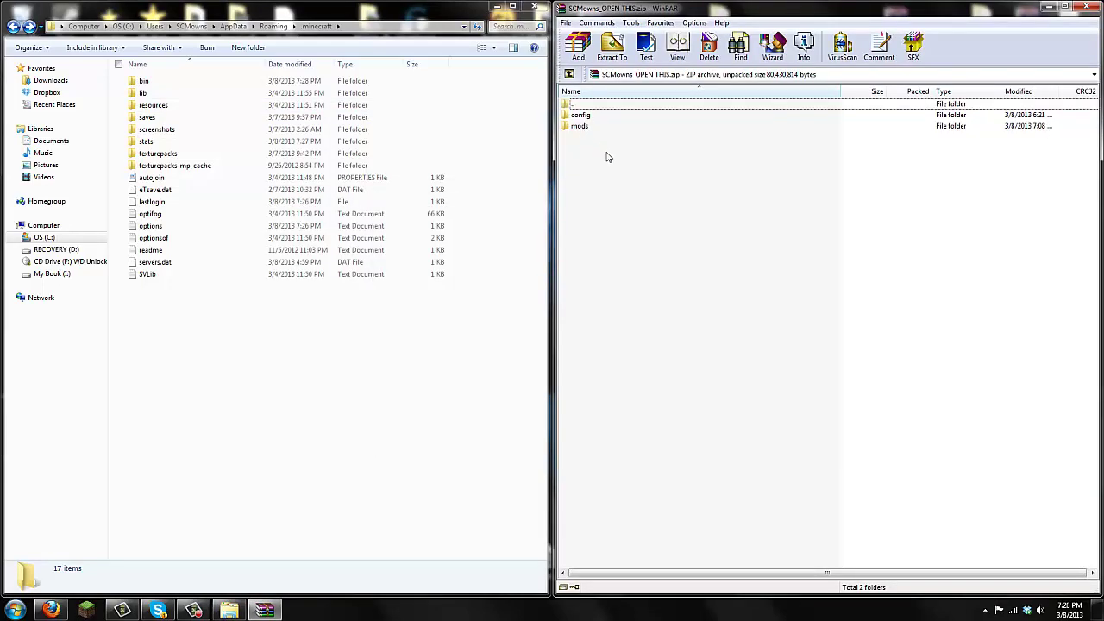
Extract the config and mods folders from the SCMowns archive into the .minecraft folder
{"action": "left_click_drag", "start_coordinate": [571, 145], "coordinate": [506, 245]}
{"action": "left_click_drag", "start_coordinate": [250, 364], "coordinate": [327, 39]}
{"action": "left_click_drag", "start_coordinate": [207, 404], "coordinate": [192, 387]}
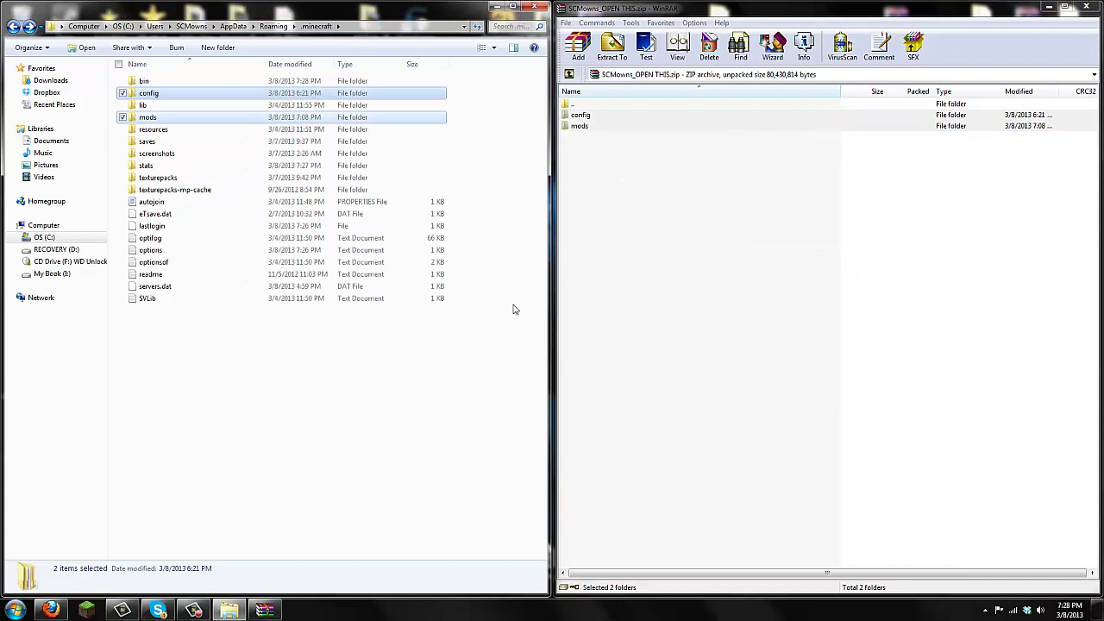
{"action": "left_click", "coordinate": [198, 327]}
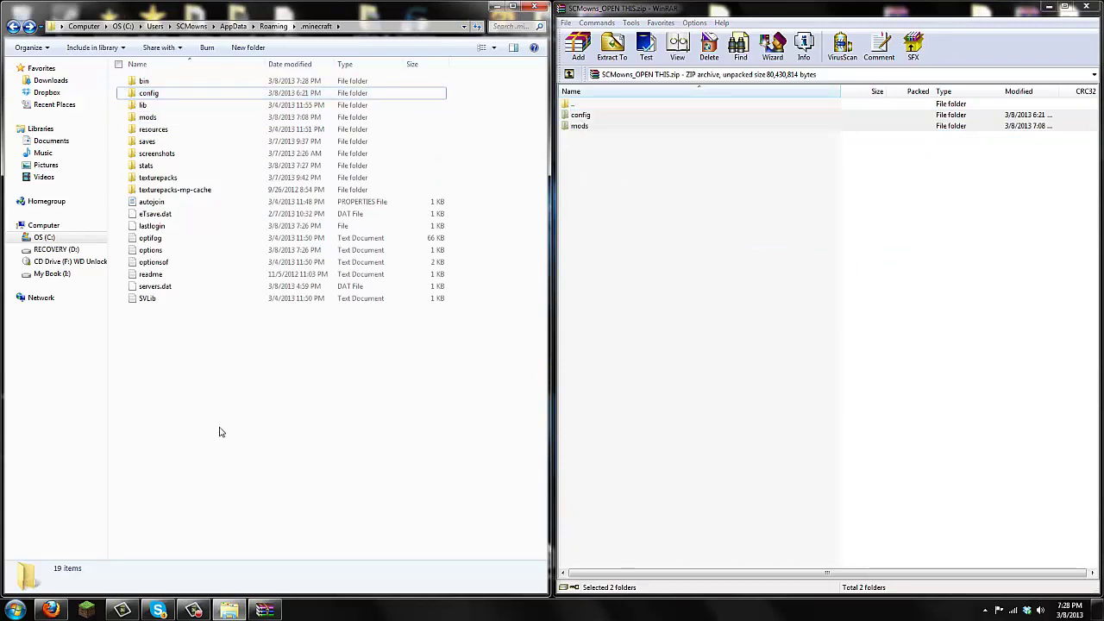
{"action": "left_click", "coordinate": [155, 118]}
{"action": "left_click", "coordinate": [180, 96]}
{"action": "left_click", "coordinate": [177, 119]}
{"action": "left_click", "coordinate": [258, 485]}
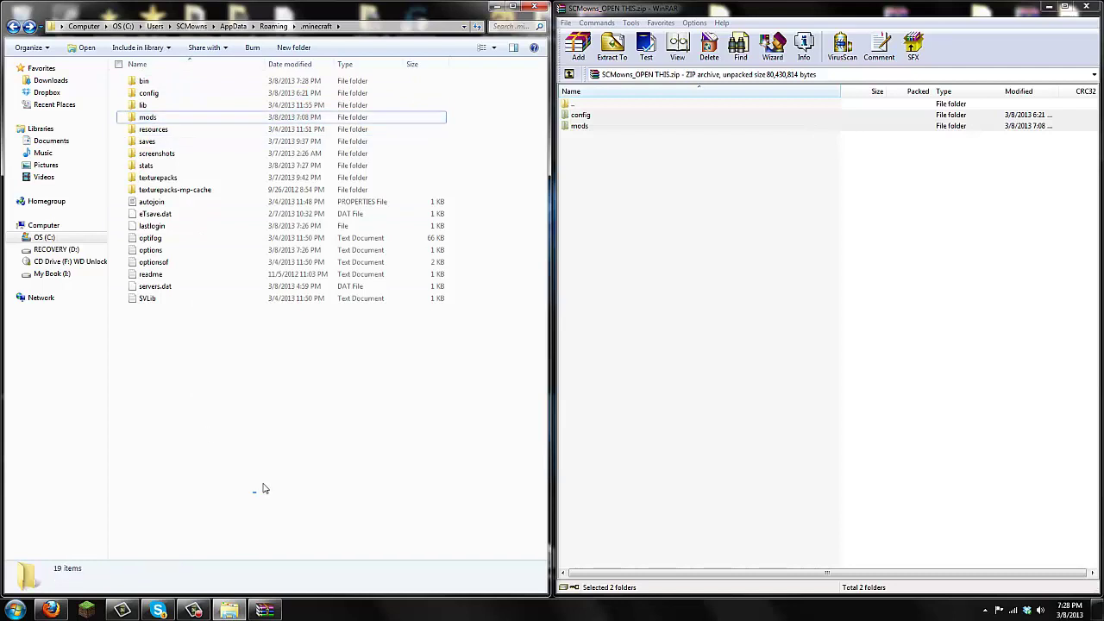
Start the Minecraft Launcher and log in with the remembered account credentials
{"action": "left_click", "coordinate": [88, 610]}
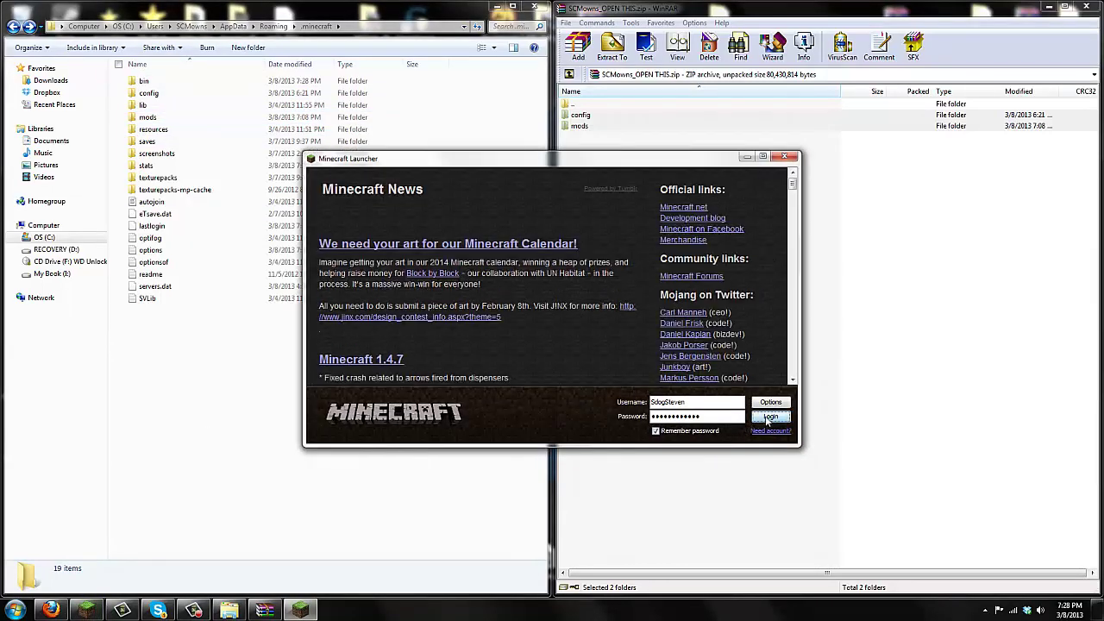
{"action": "left_click", "coordinate": [768, 417]}
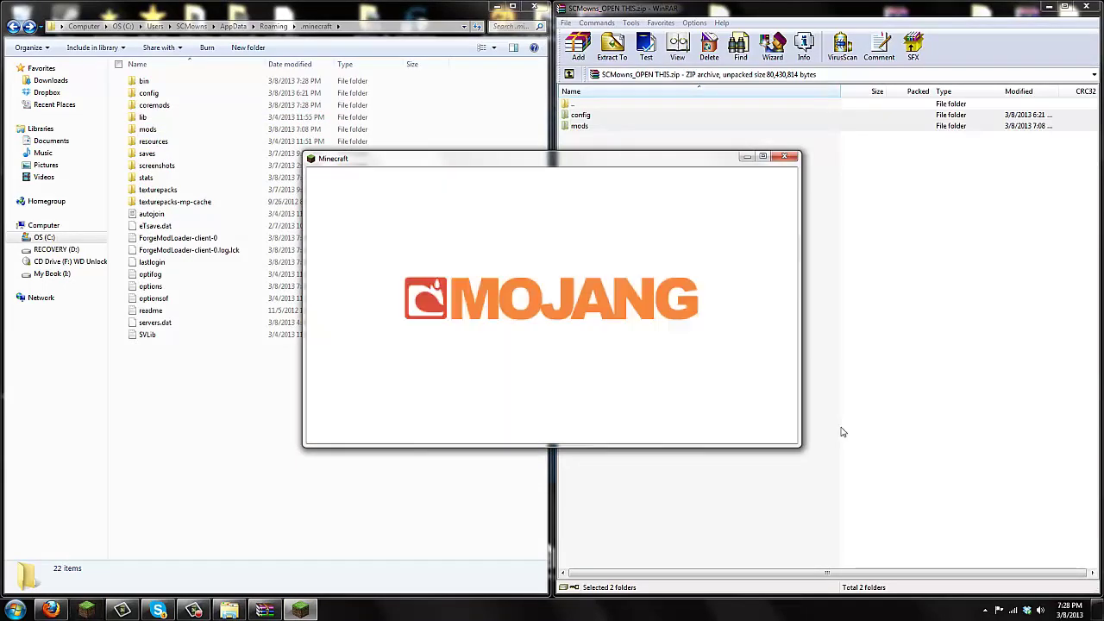
Close the .minecraft folder and SCMowns archive windows and maximize the Minecraft game window
{"action": "left_click", "coordinate": [536, 7]}
{"action": "left_click", "coordinate": [1086, 7]}
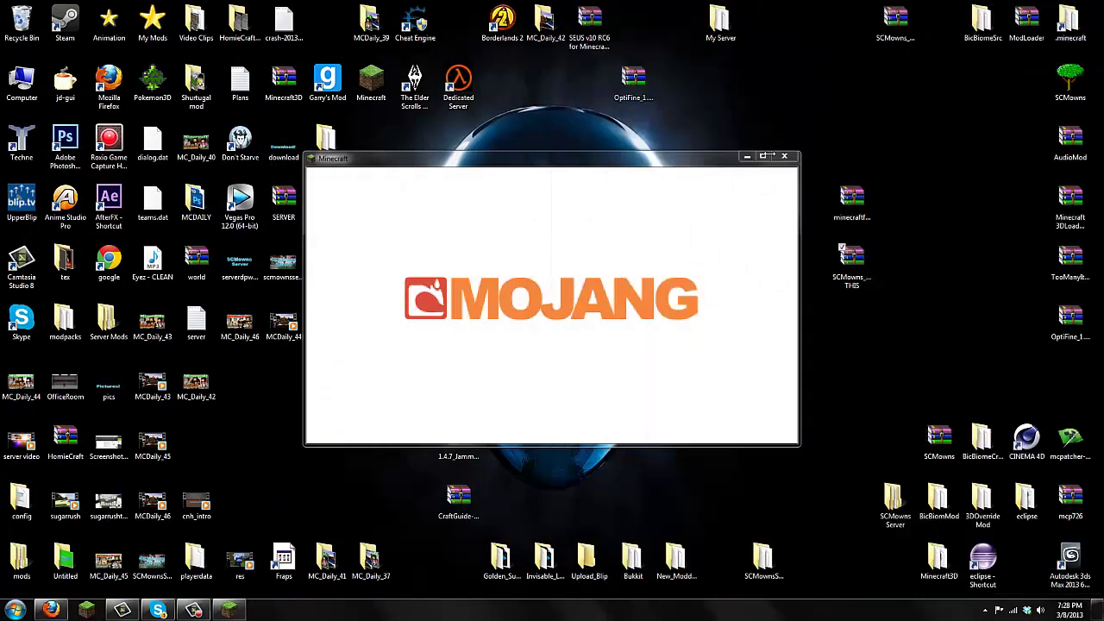
{"action": "left_click", "coordinate": [765, 156]}
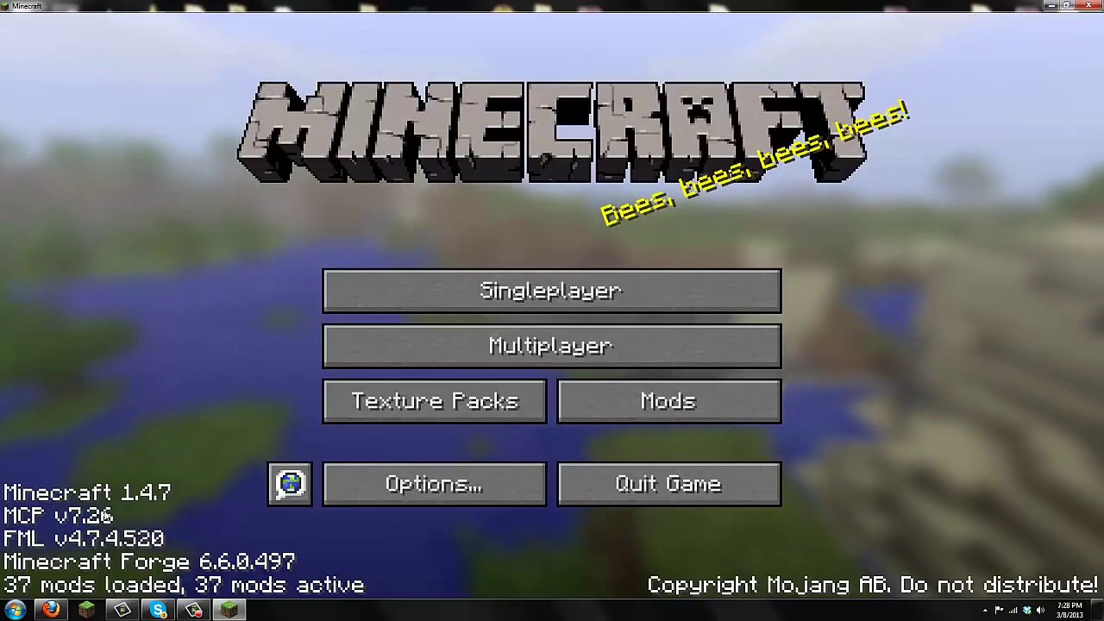
Join the SCMowns Server from the multiplayer server list and display the list of online players
{"action": "left_click", "coordinate": [514, 345]}
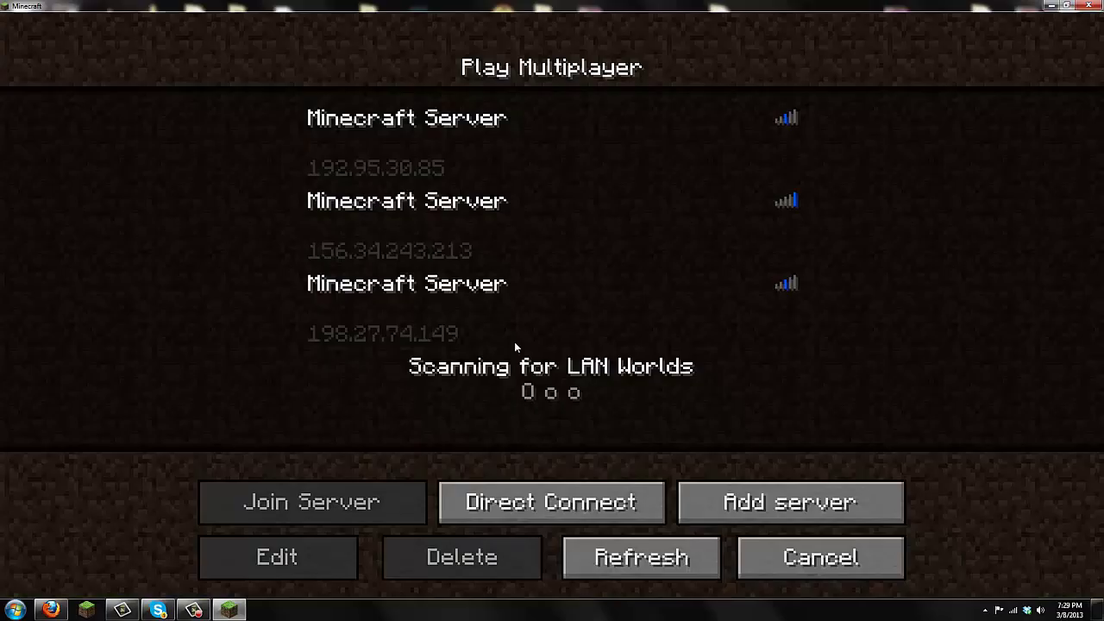
{"action": "left_click", "coordinate": [365, 338]}
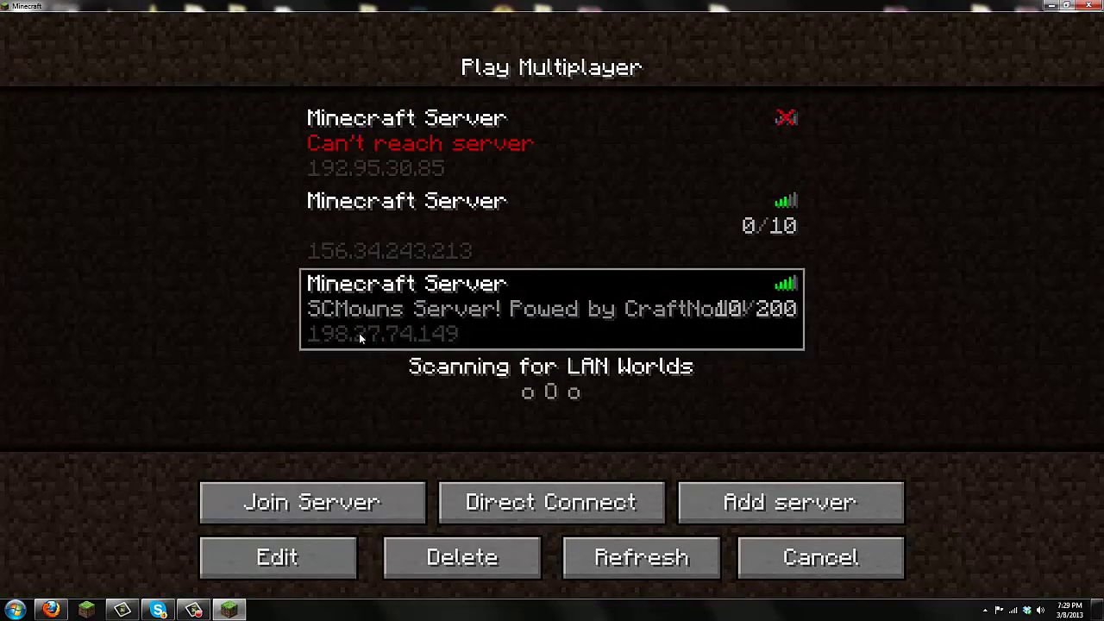
{"action": "double_click", "coordinate": [496, 336]}
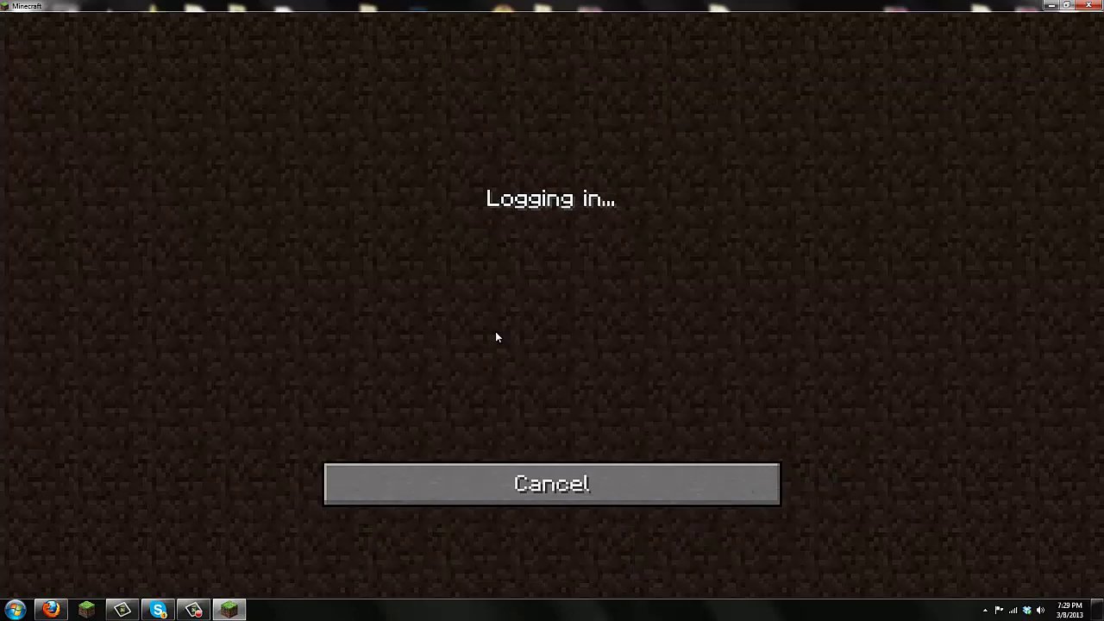
{"action": "key", "text": "Tab"}
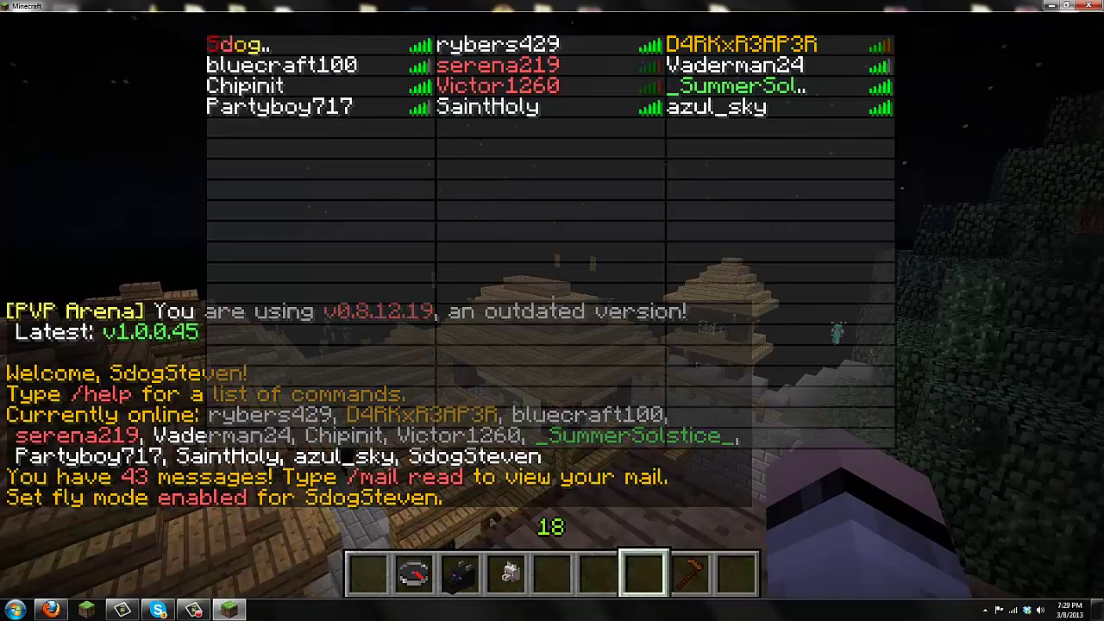